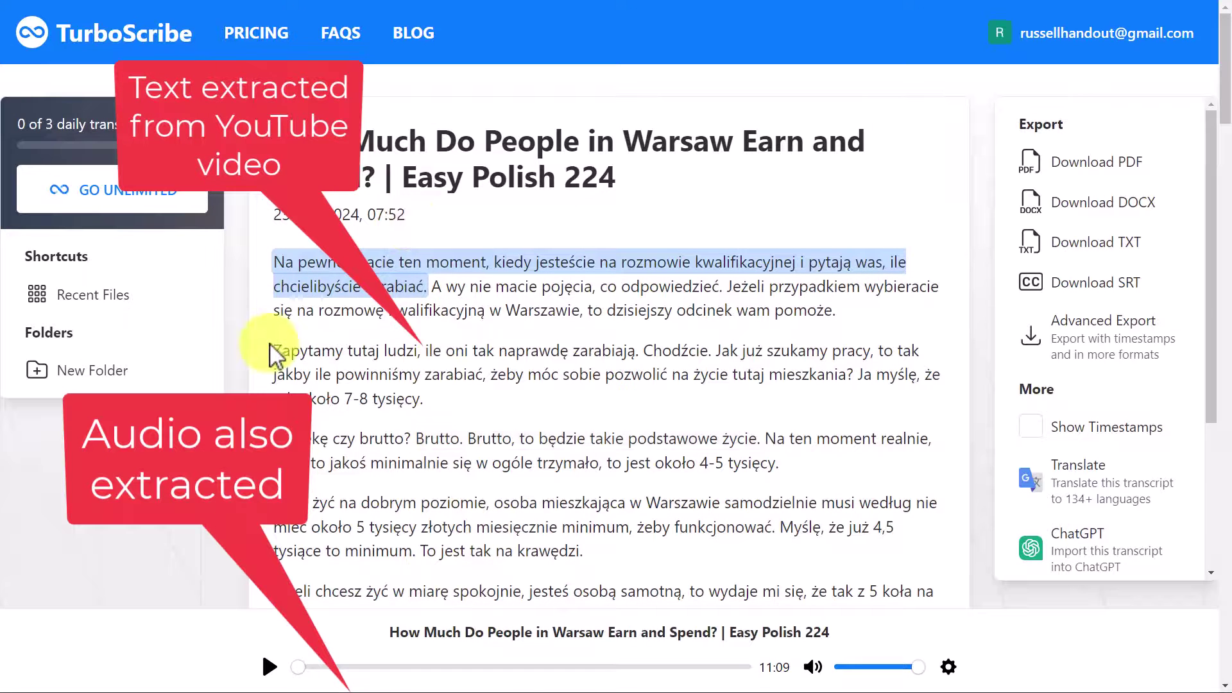
Play the opening of the Polish transcript's audio from the first sentence and pause it at the second.
{"action": "left_click_drag", "start_coordinate": [275, 352], "coordinate": [426, 367]}
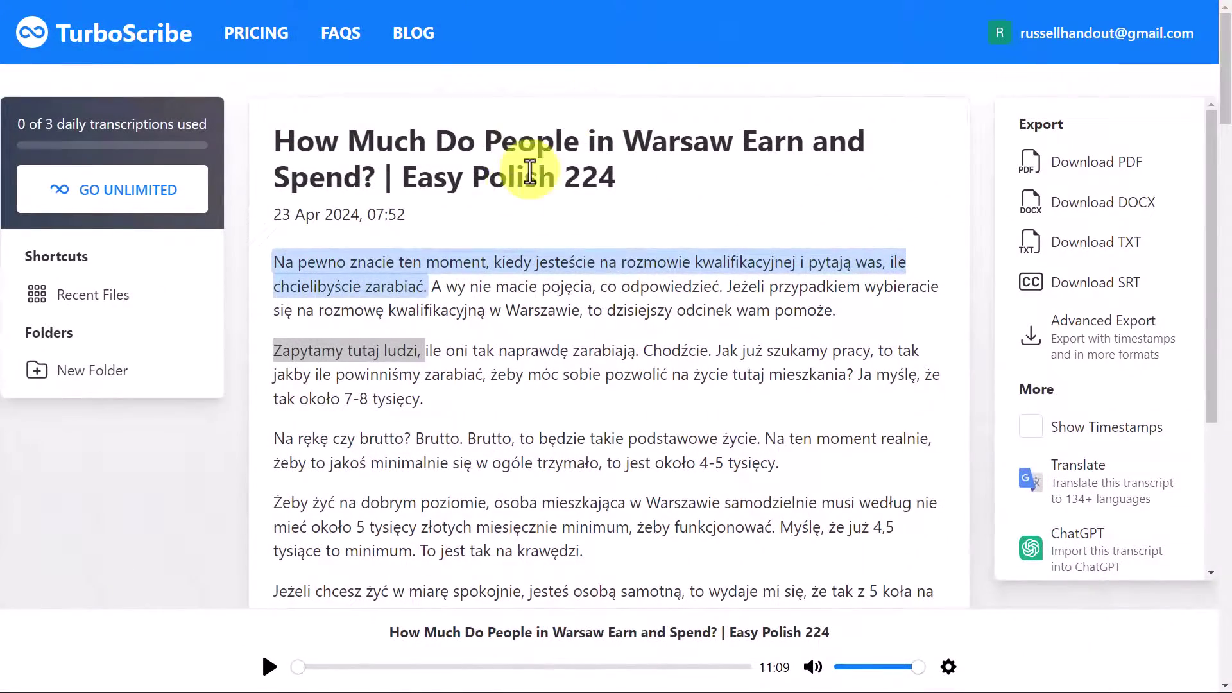
{"action": "left_click", "coordinate": [298, 265]}
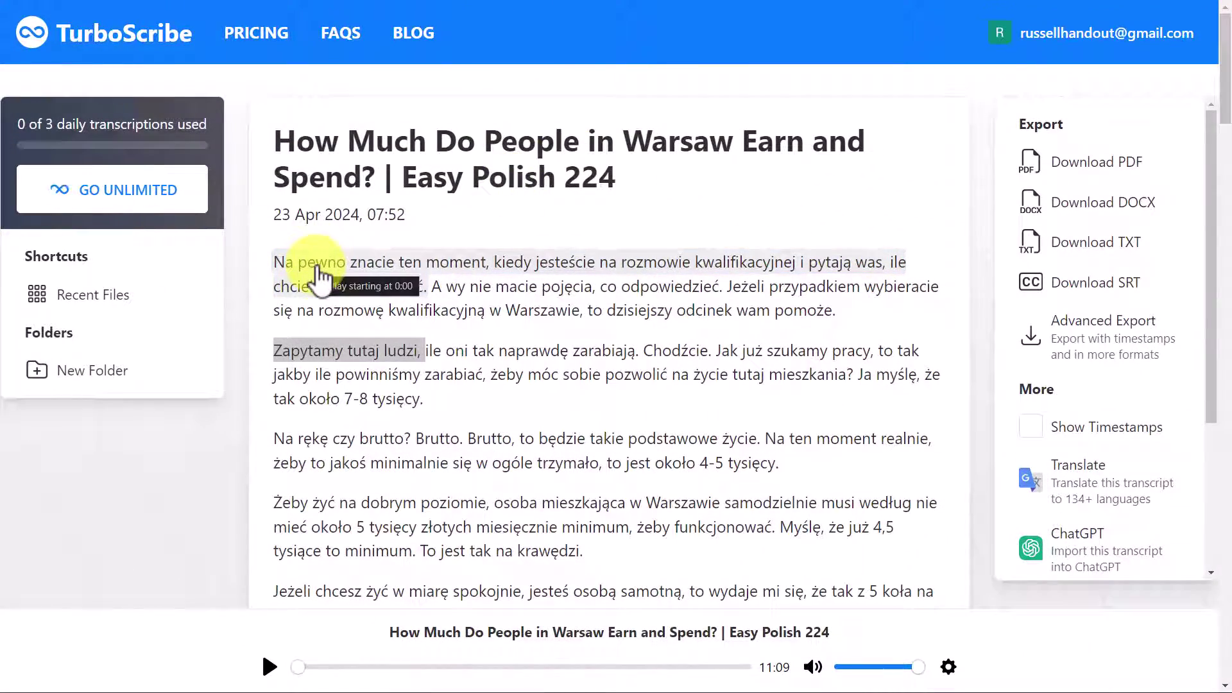
{"action": "left_click", "coordinate": [270, 667]}
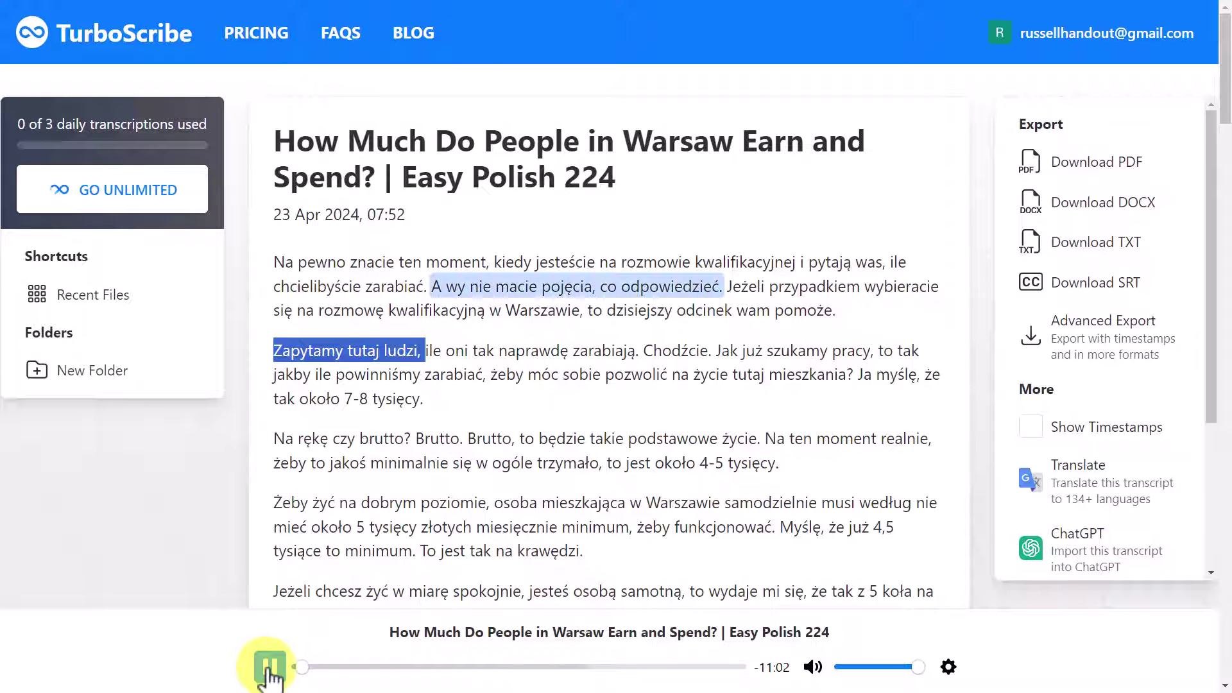
{"action": "left_click", "coordinate": [270, 667]}
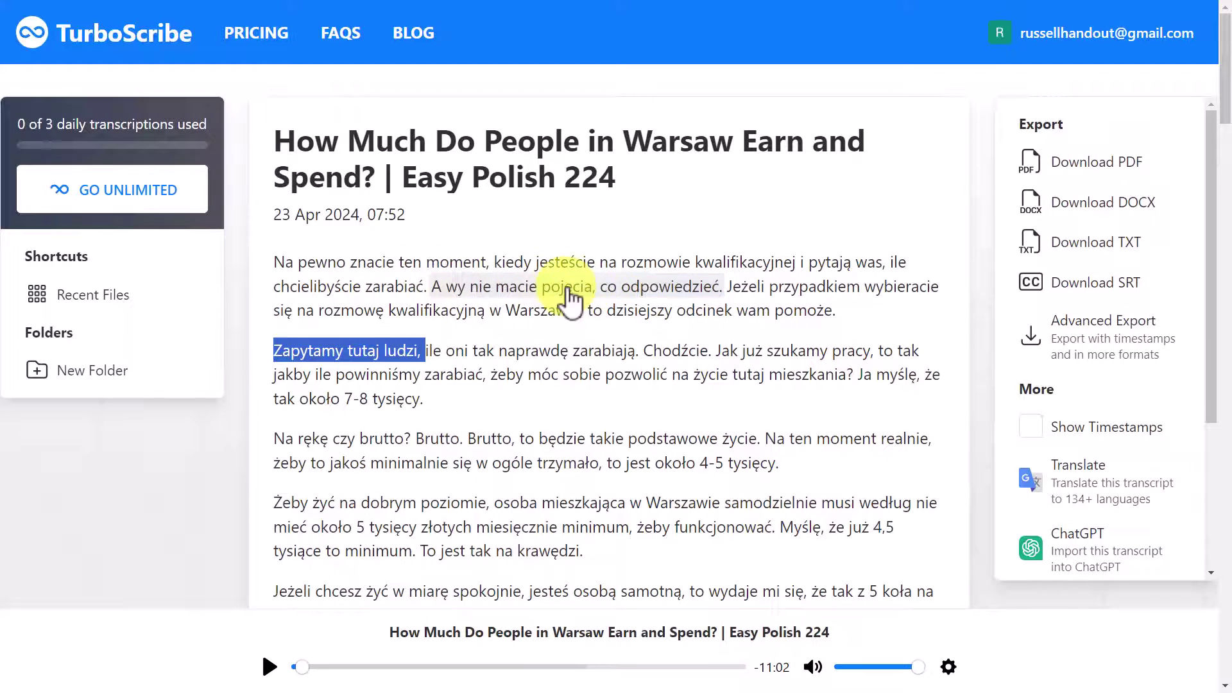
{"action": "left_click", "coordinate": [680, 296]}
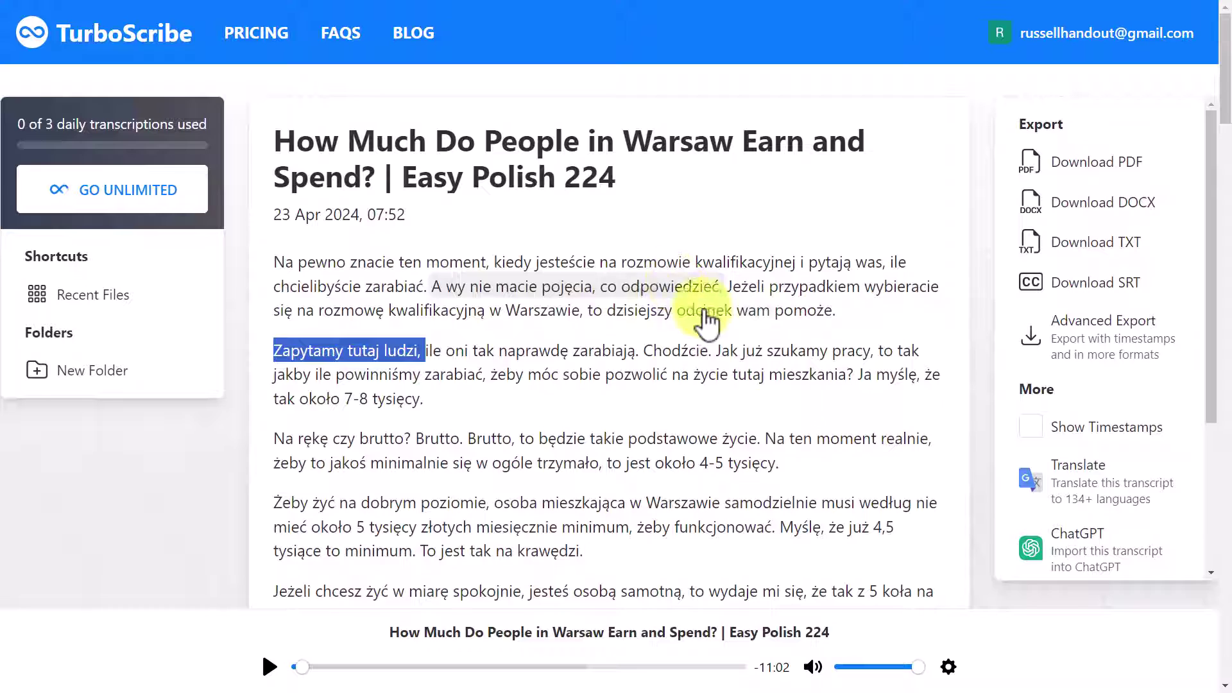
Set the transcript audio's playback speed to 0.75×.
{"action": "left_click", "coordinate": [948, 667]}
{"action": "left_click", "coordinate": [917, 625]}
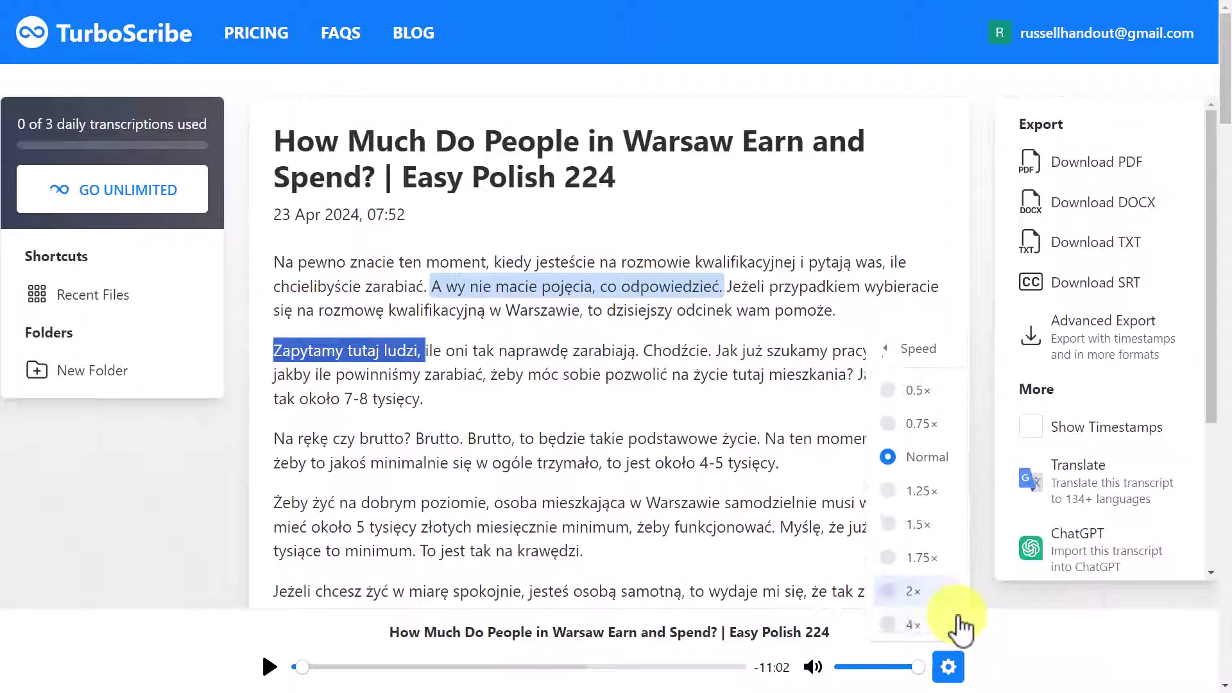
{"action": "left_click", "coordinate": [933, 418]}
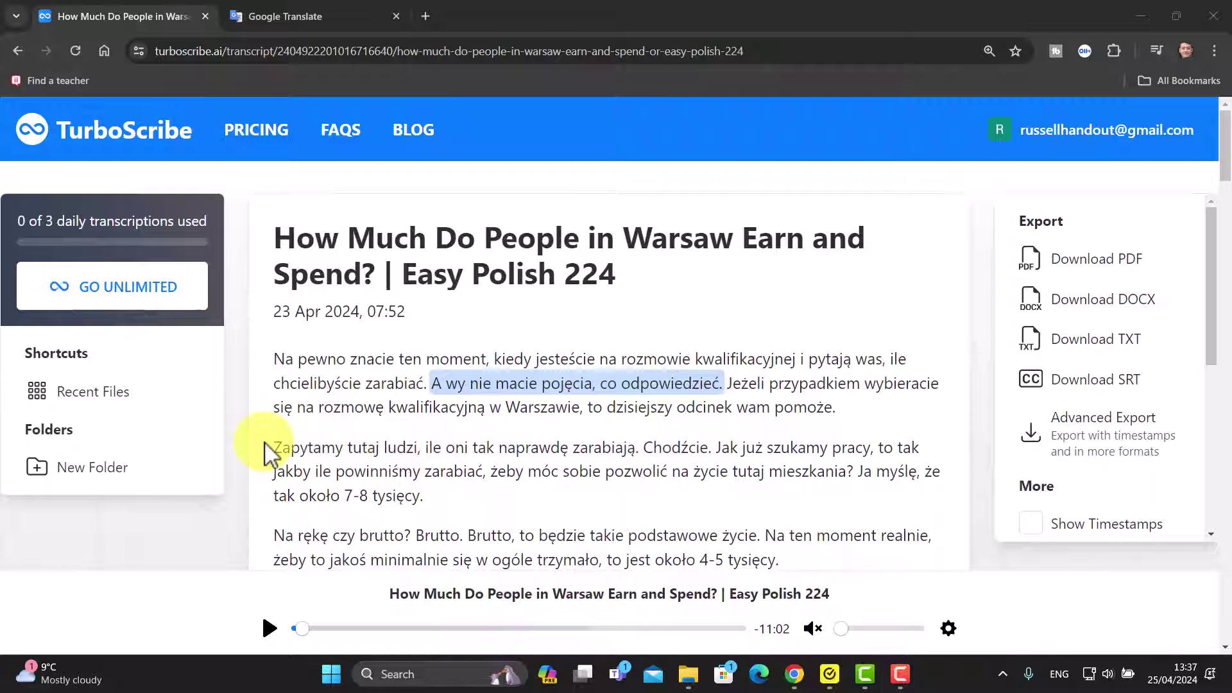
Copy "Zapytamy tutaj ludzi" from the transcript's second paragraph and translate it from Polish to English in Google Translate.
{"action": "left_click_drag", "start_coordinate": [276, 457], "coordinate": [422, 461]}
{"action": "right_click", "coordinate": [423, 459]}
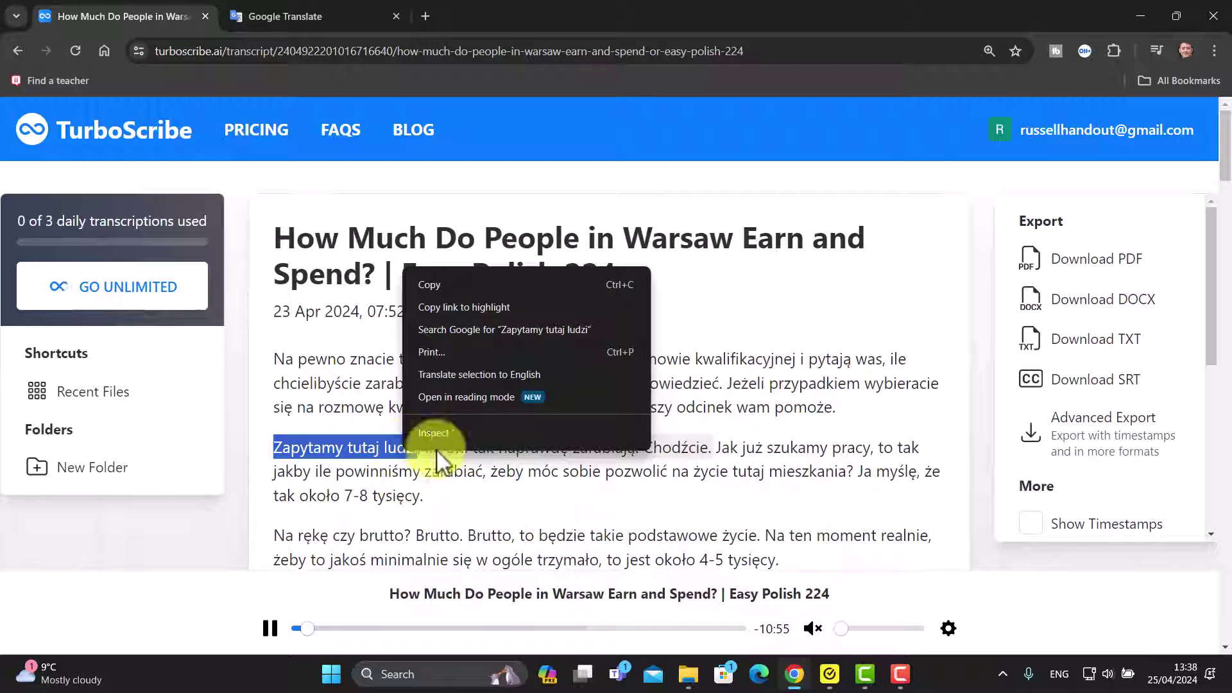
{"action": "left_click", "coordinate": [431, 279]}
{"action": "left_click", "coordinate": [330, 19]}
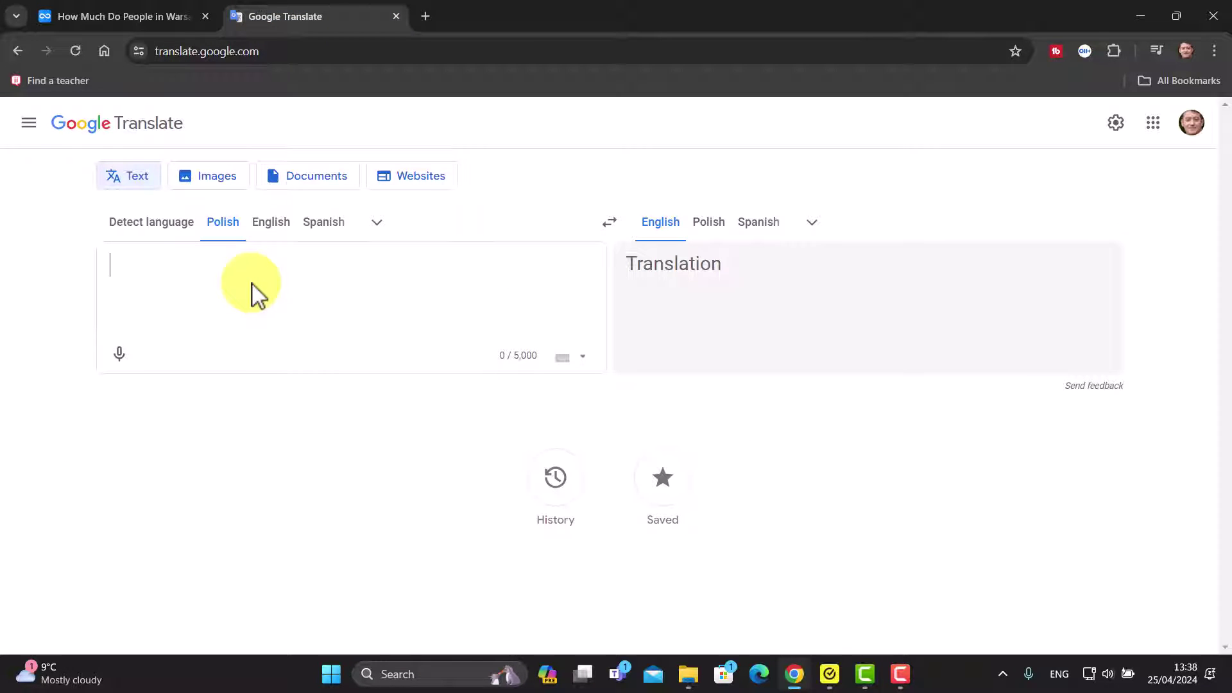
{"action": "key", "text": "ctrl+v"}
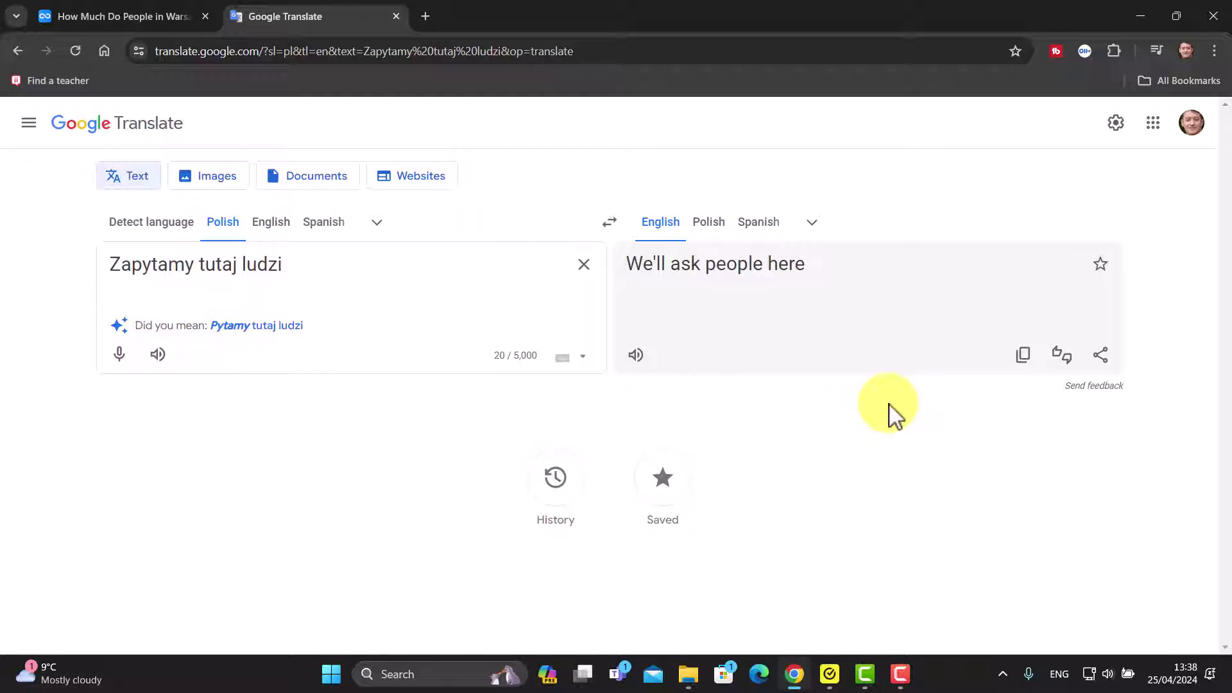
Save the translation, then listen to the Polish pronunciation of the first two phrases in the saved list.
{"action": "left_click", "coordinate": [1101, 266]}
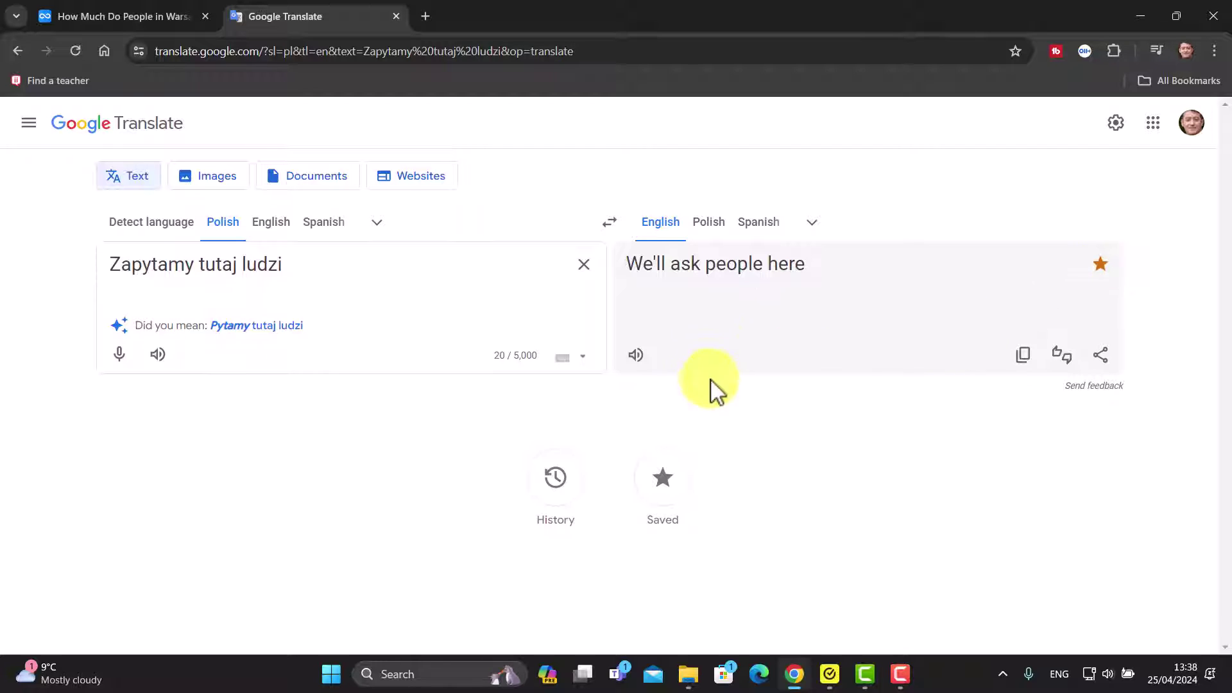
{"action": "left_click", "coordinate": [664, 488]}
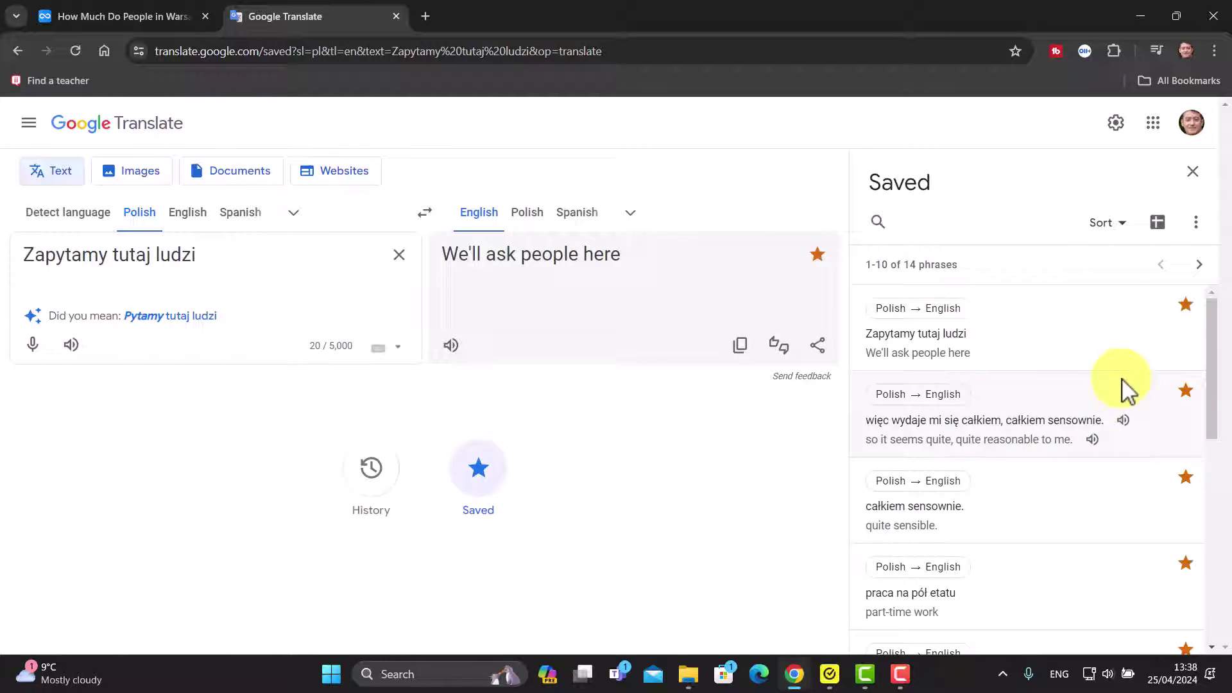
{"action": "left_click_drag", "start_coordinate": [1219, 343], "coordinate": [1212, 310]}
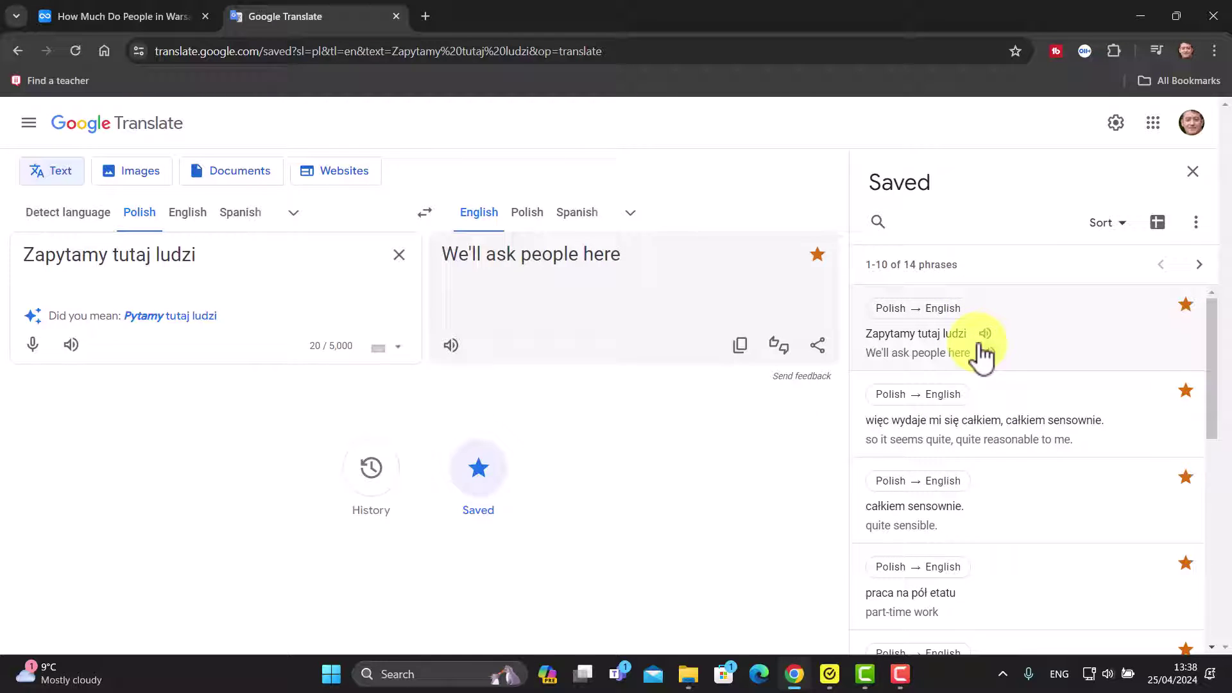
{"action": "left_click", "coordinate": [986, 334]}
{"action": "left_click", "coordinate": [1126, 422]}
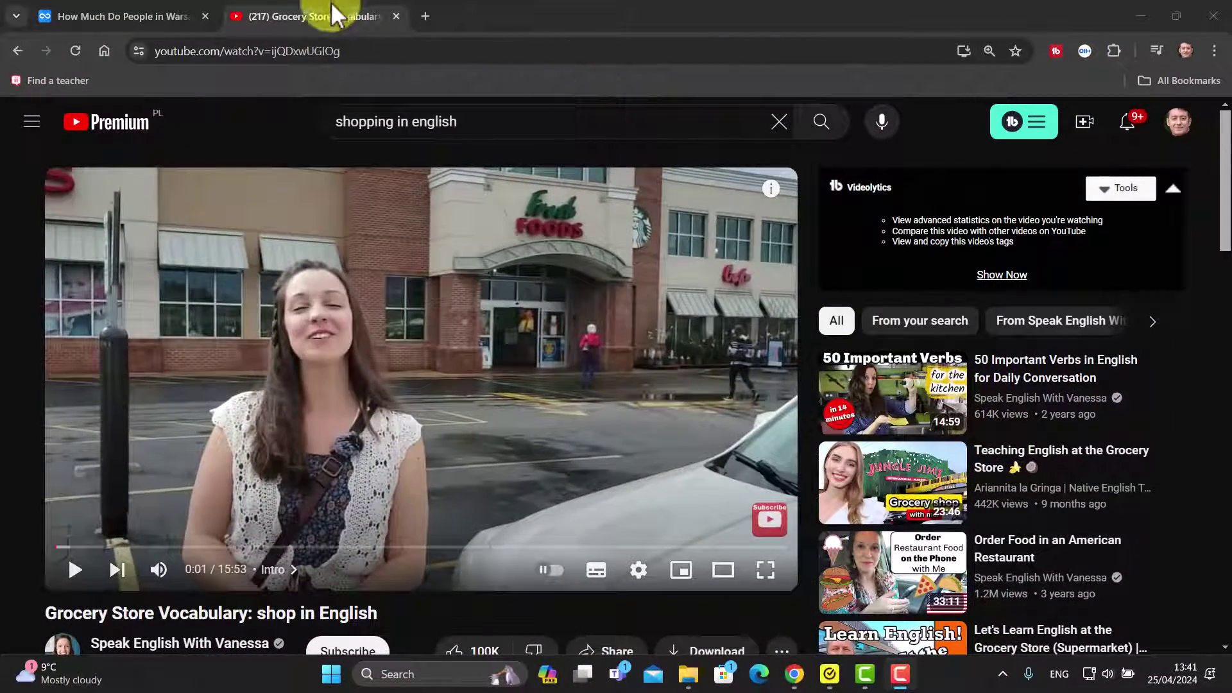
Copy the web address of the YouTube video "Grocery Store Vocabulary: shop in English".
{"action": "left_click", "coordinate": [216, 54]}
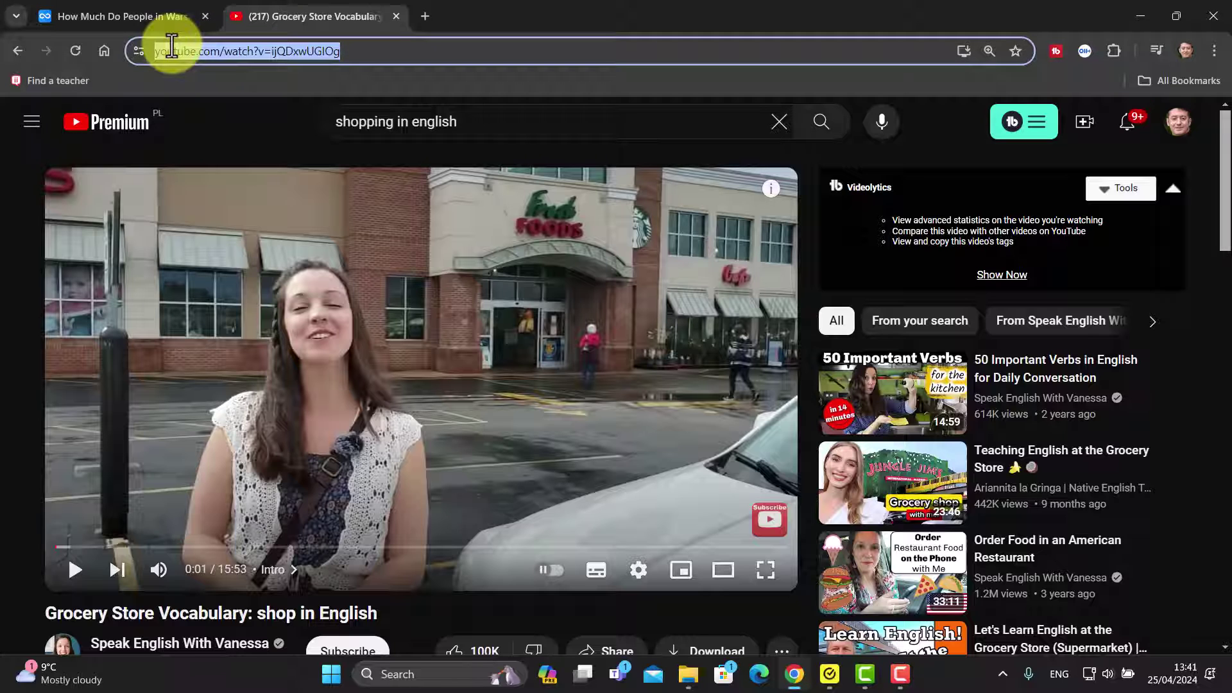
{"action": "right_click", "coordinate": [216, 54]}
{"action": "left_click", "coordinate": [272, 199]}
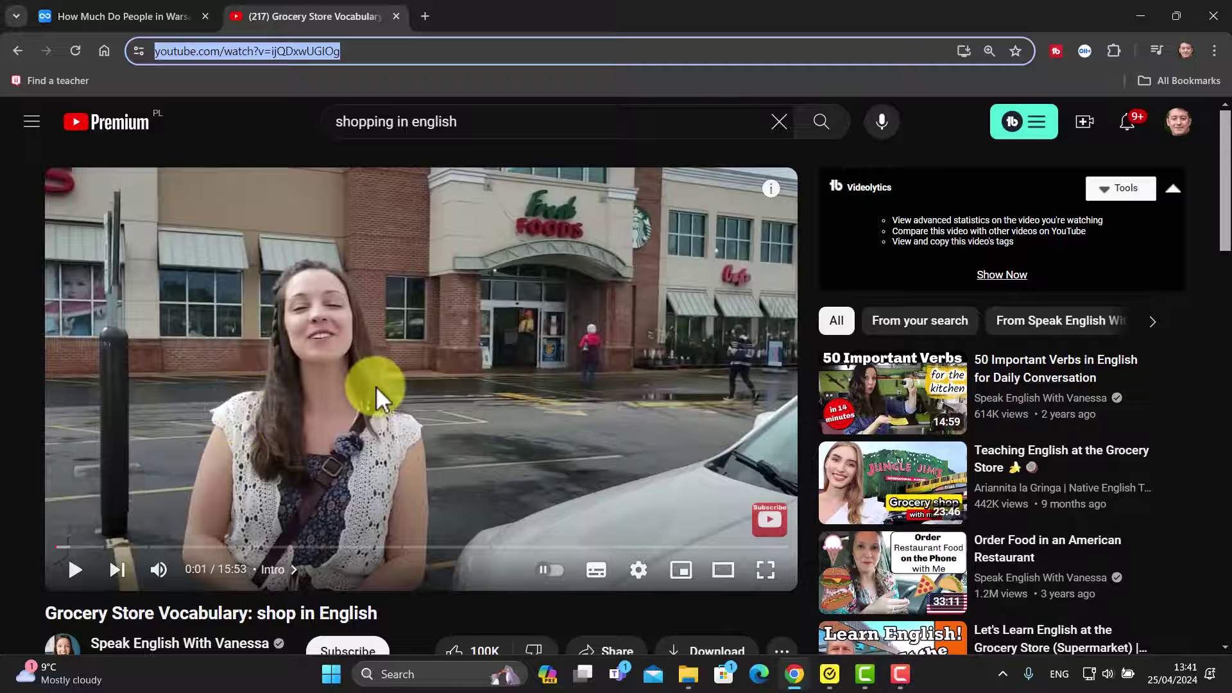
Switch to TurboScribe and import the copied YouTube link into a new transcription from the recent files dashboard.
{"action": "left_click", "coordinate": [110, 17]}
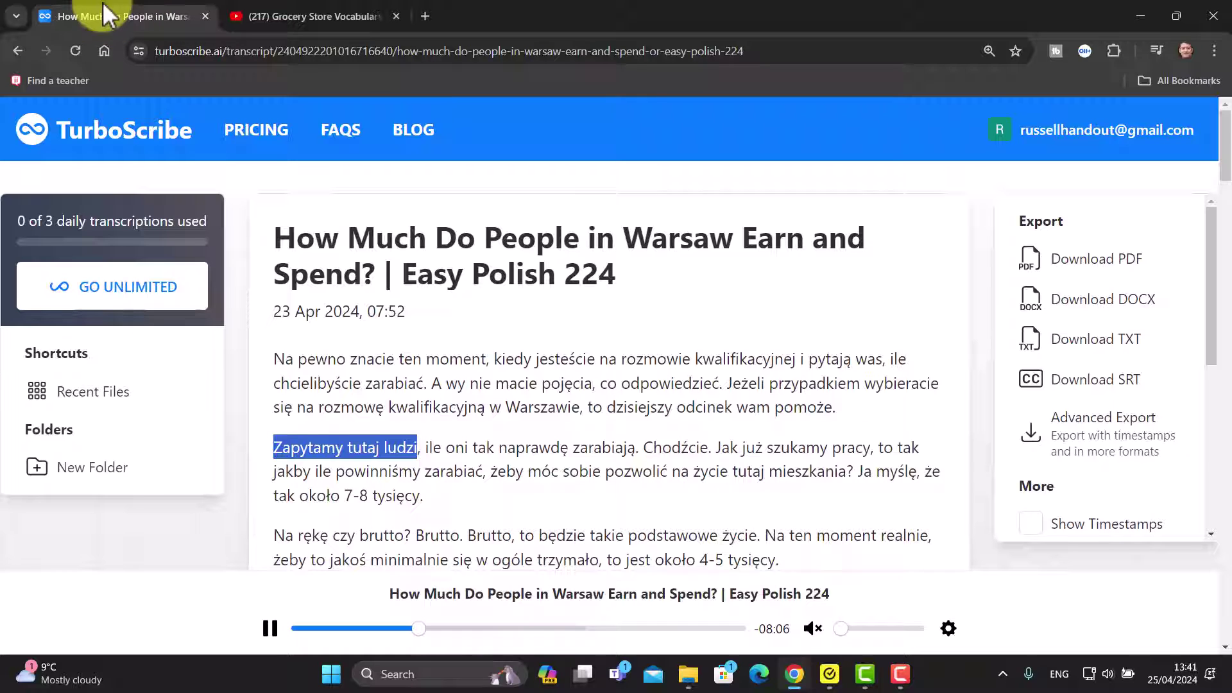
{"action": "left_click", "coordinate": [118, 135]}
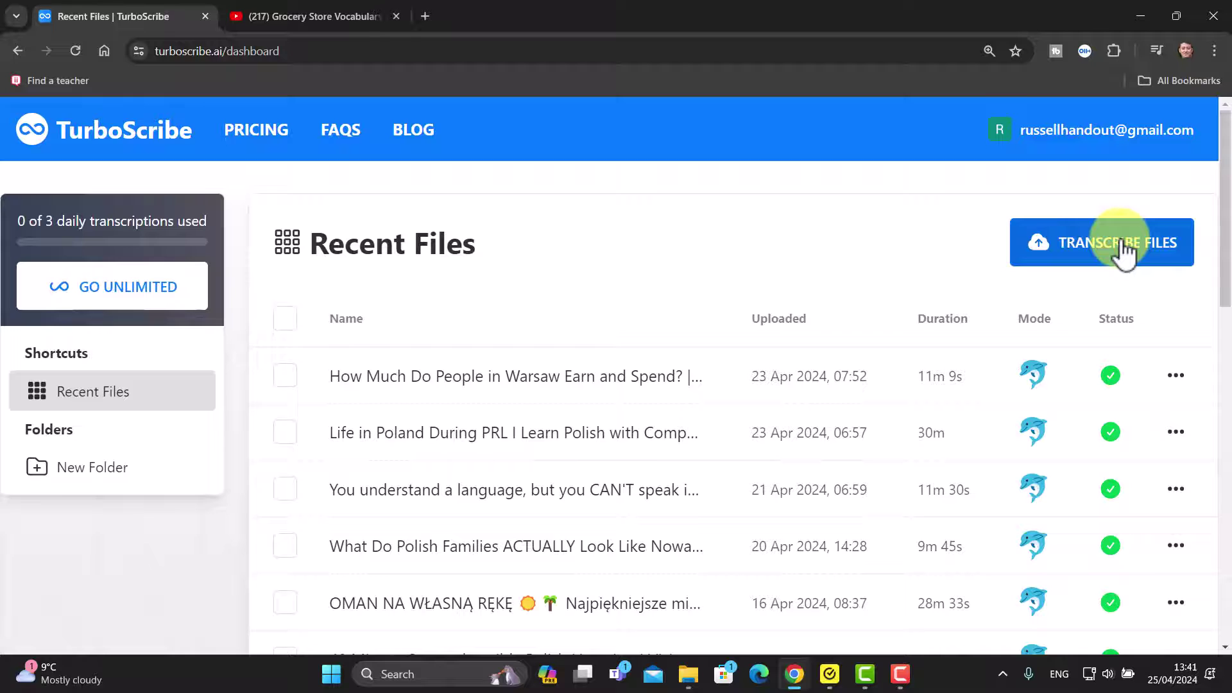
{"action": "left_click", "coordinate": [1123, 251]}
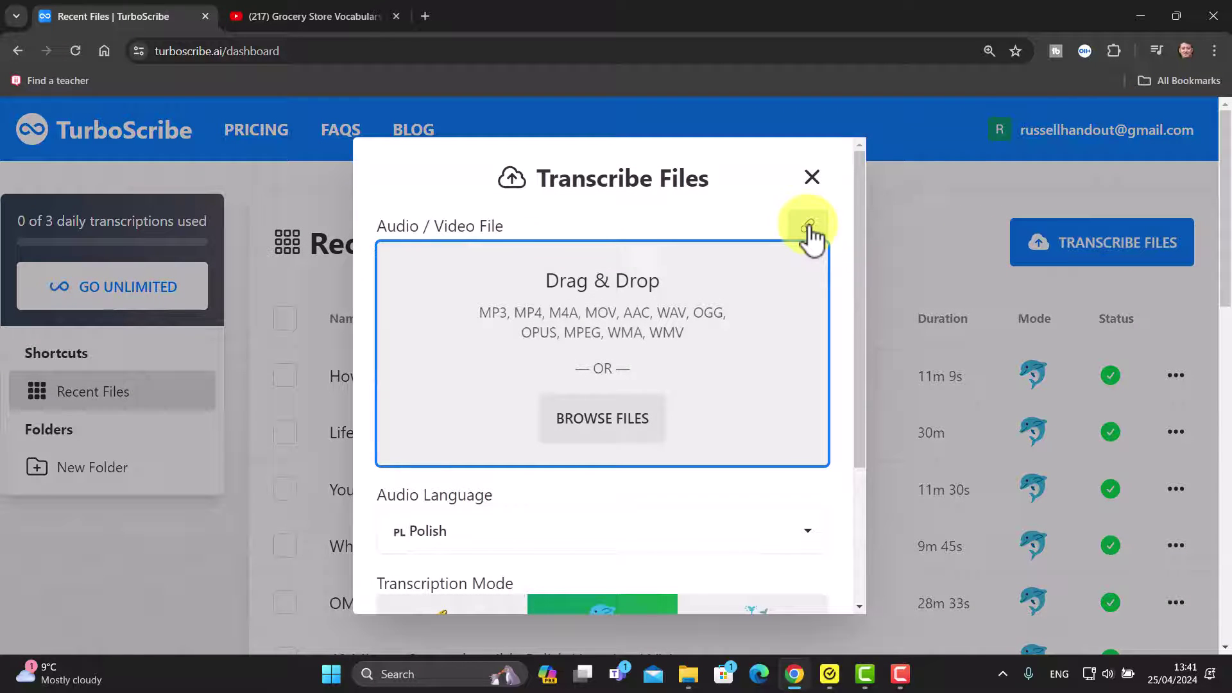
{"action": "left_click", "coordinate": [808, 228]}
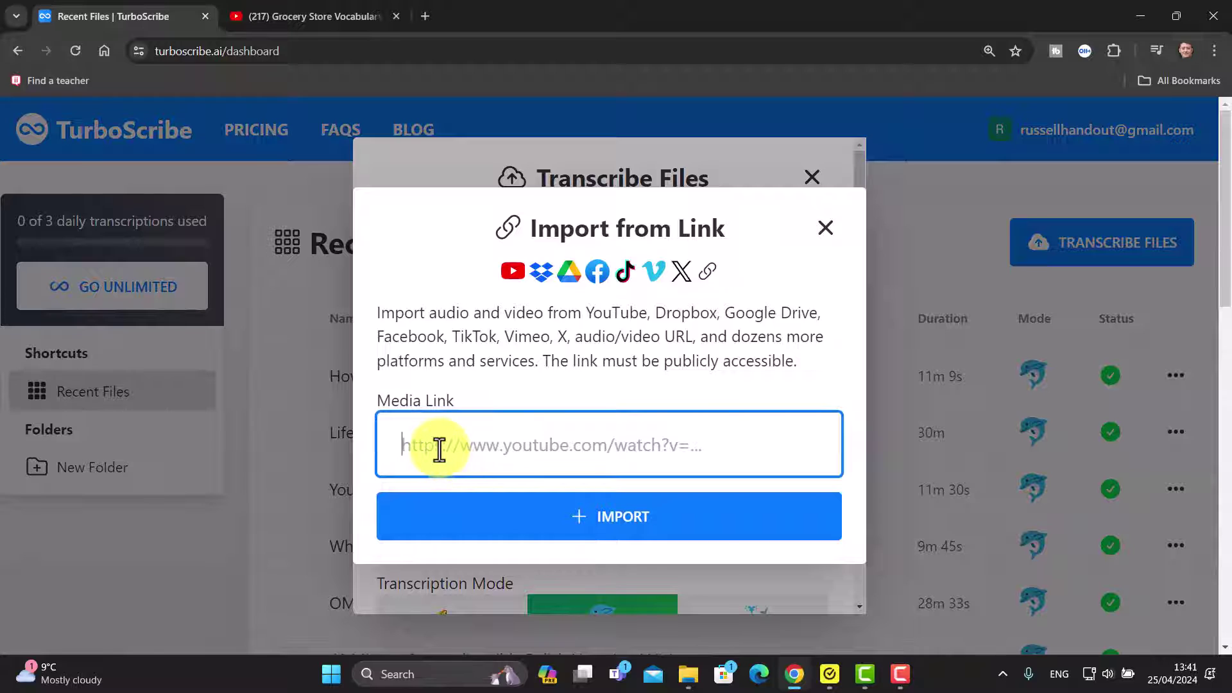
{"action": "key", "text": "ctrl+v"}
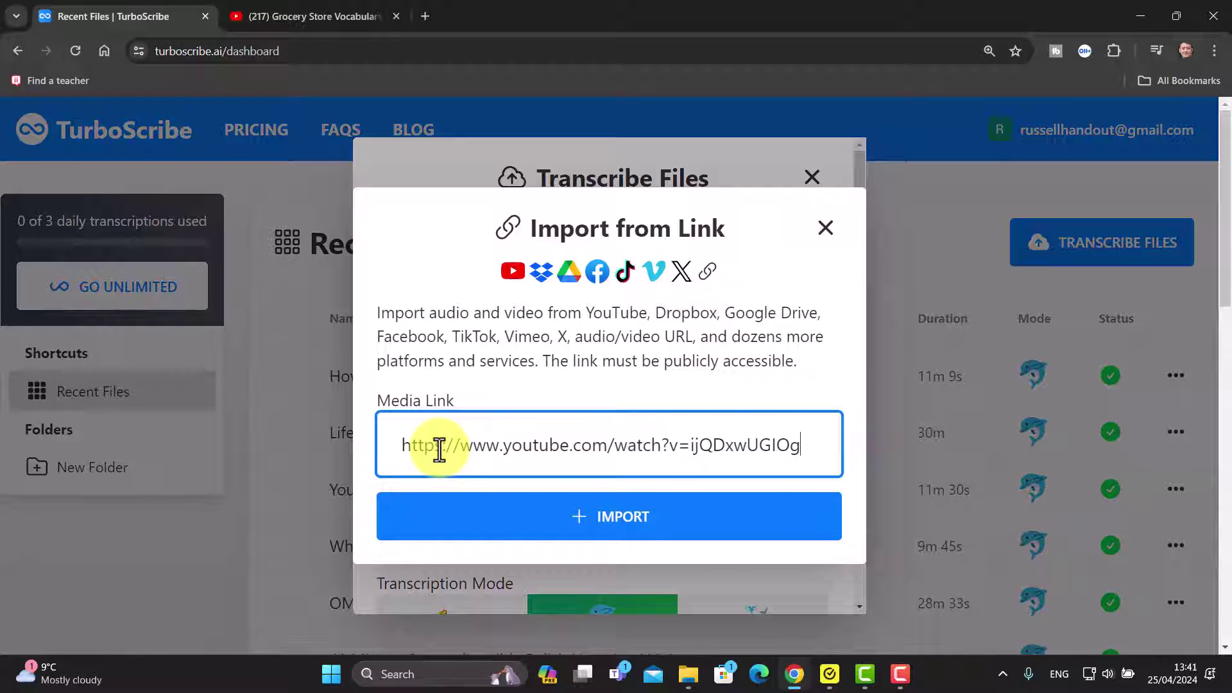
{"action": "left_click", "coordinate": [615, 512]}
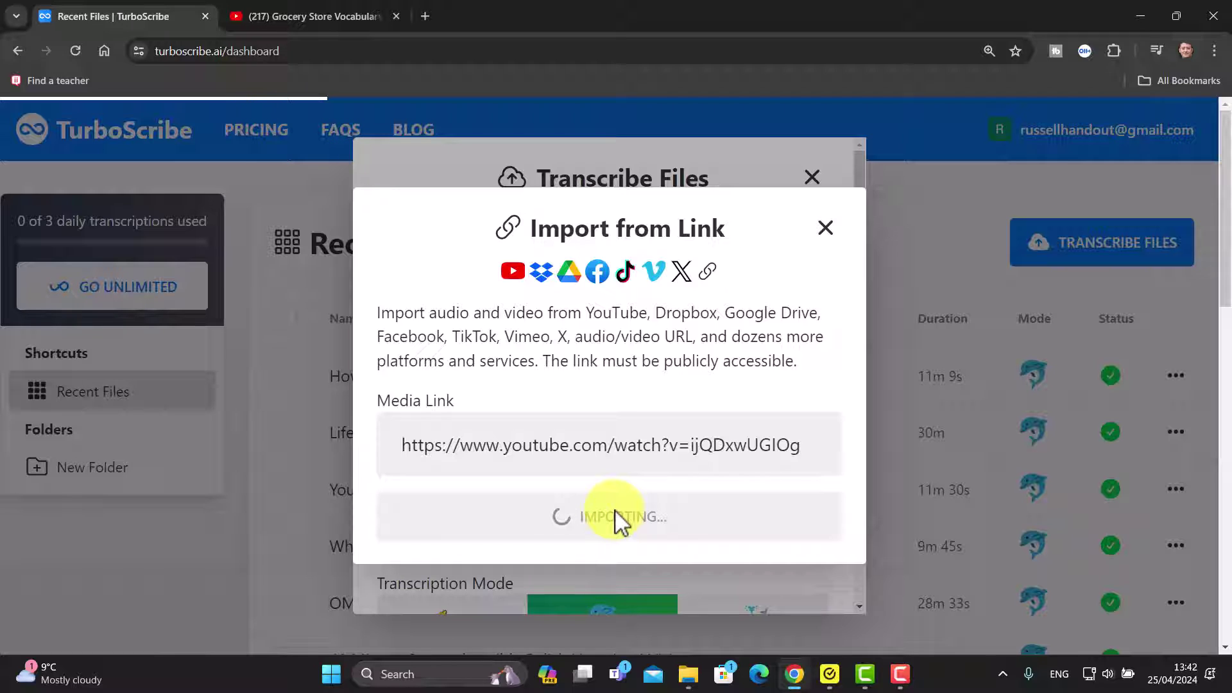
Set the audio language to English, keep the Dolphin transcription mode, and transcribe the imported video.
{"action": "mouse_move", "coordinate": [900, 674]}
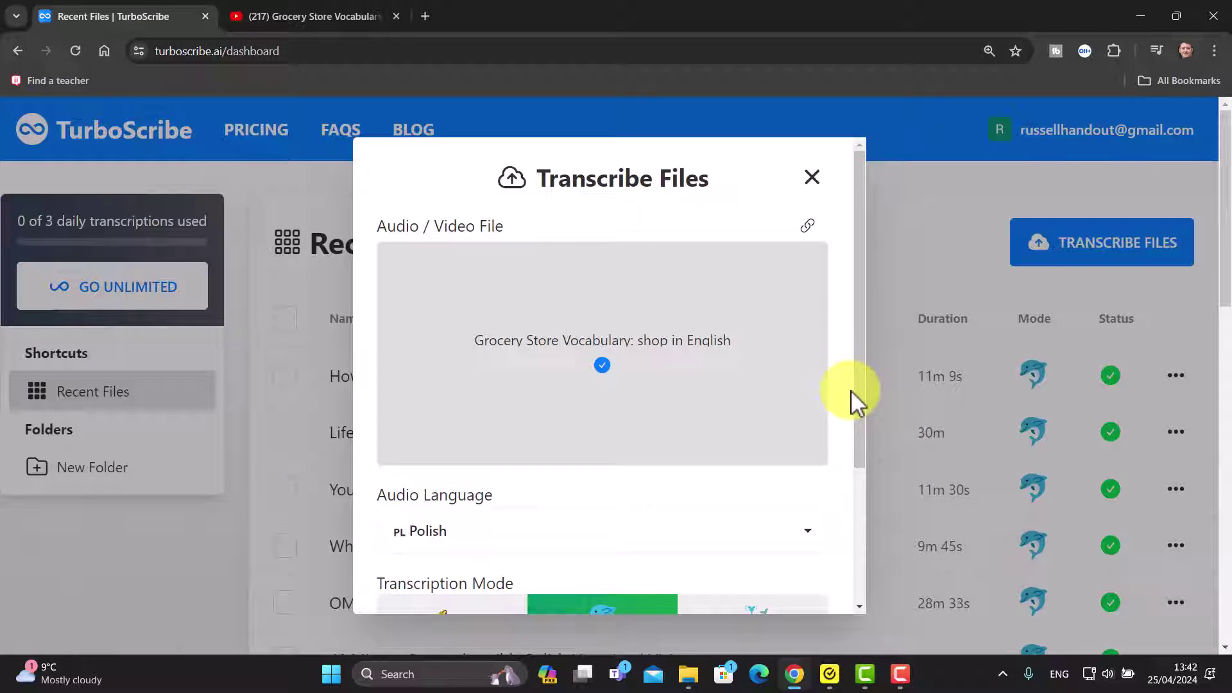
{"action": "left_click_drag", "start_coordinate": [863, 405], "coordinate": [850, 531]}
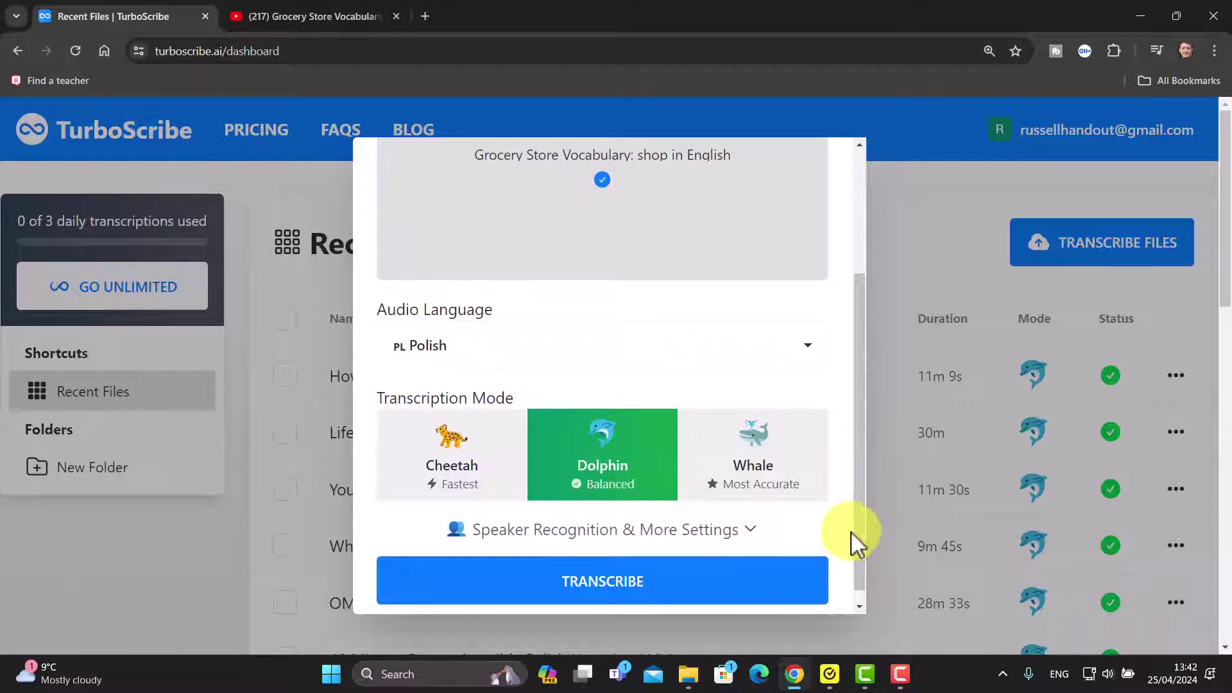
{"action": "left_click", "coordinate": [496, 353]}
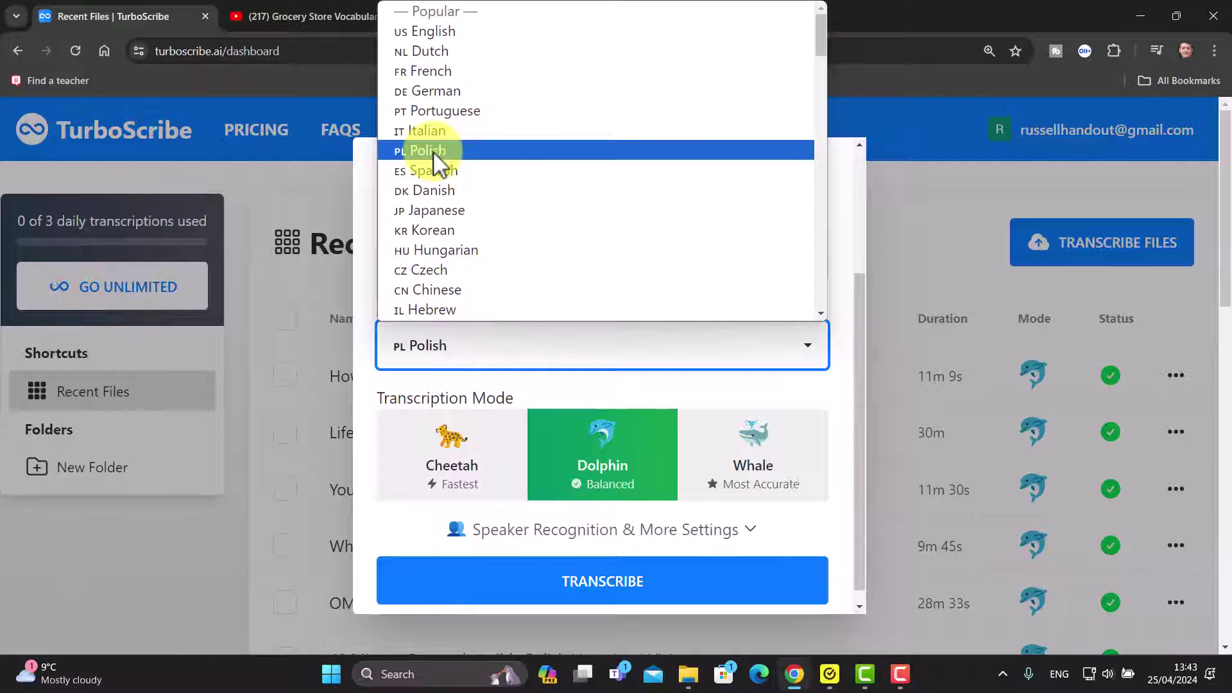
{"action": "left_click", "coordinate": [439, 35]}
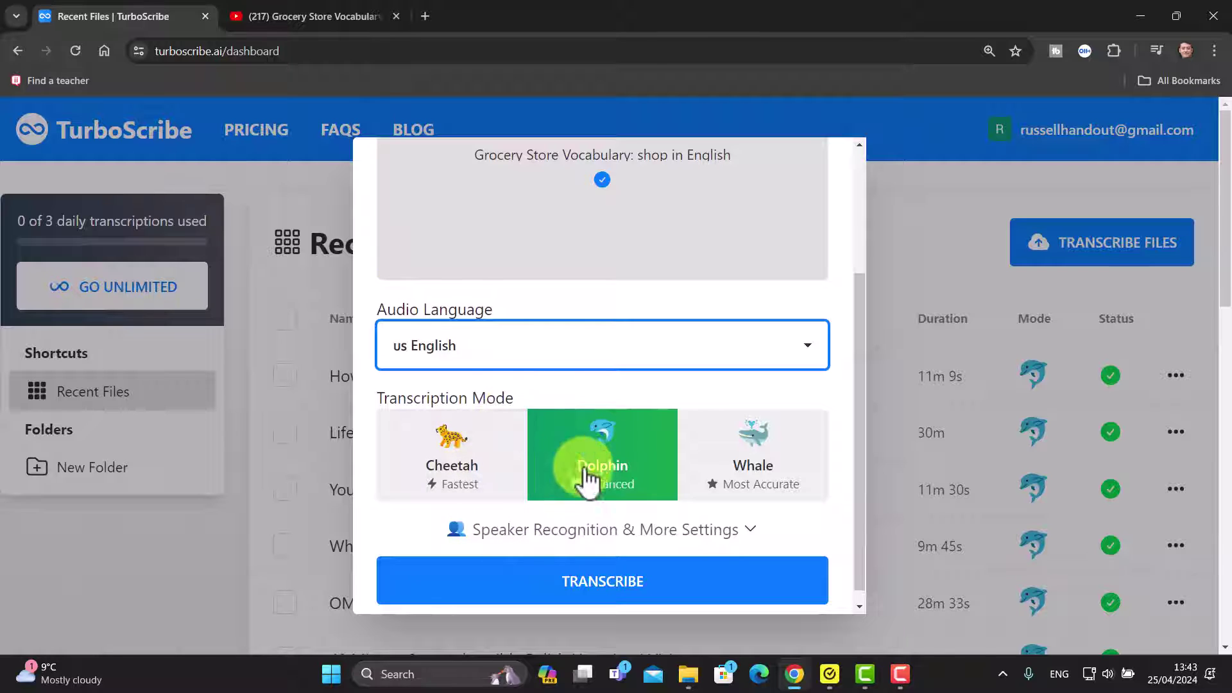
{"action": "mouse_move", "coordinate": [613, 468]}
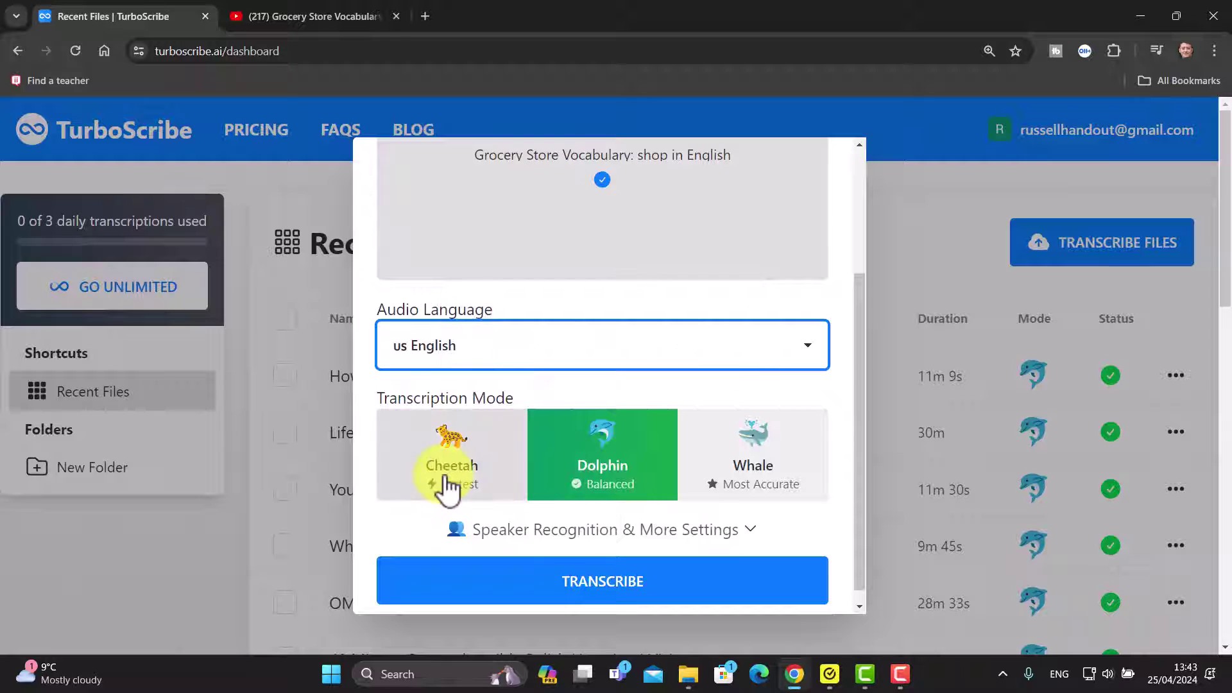
{"action": "mouse_move", "coordinate": [751, 468]}
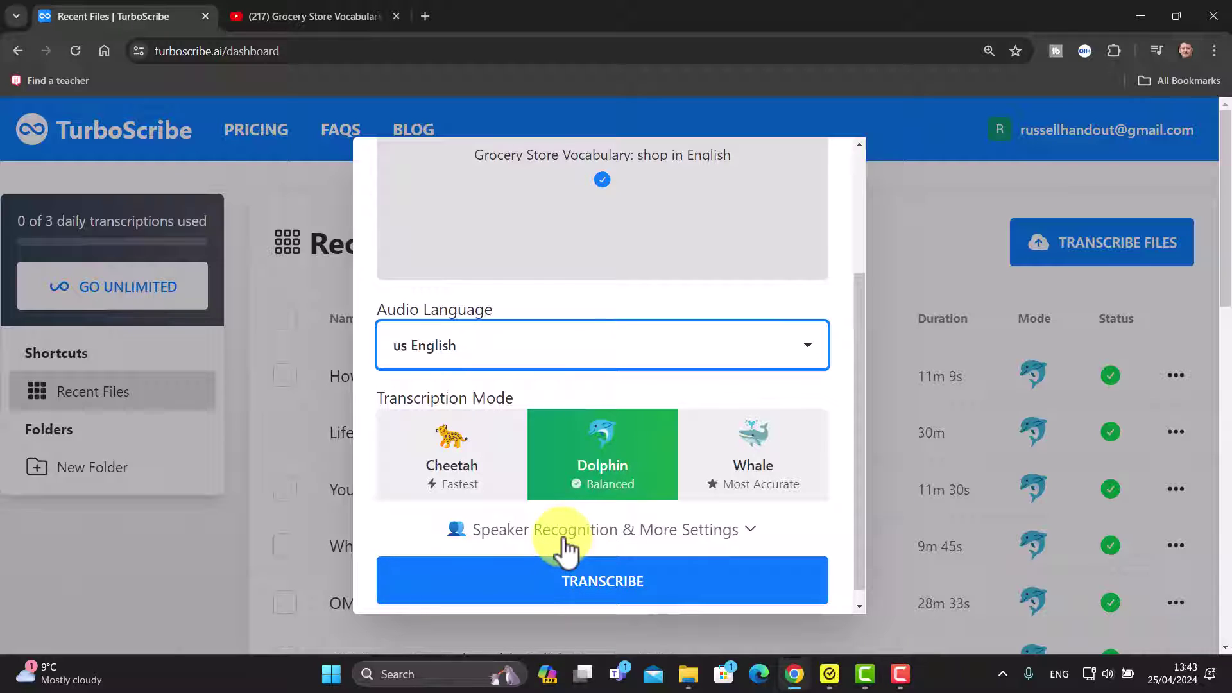
{"action": "left_click", "coordinate": [603, 581]}
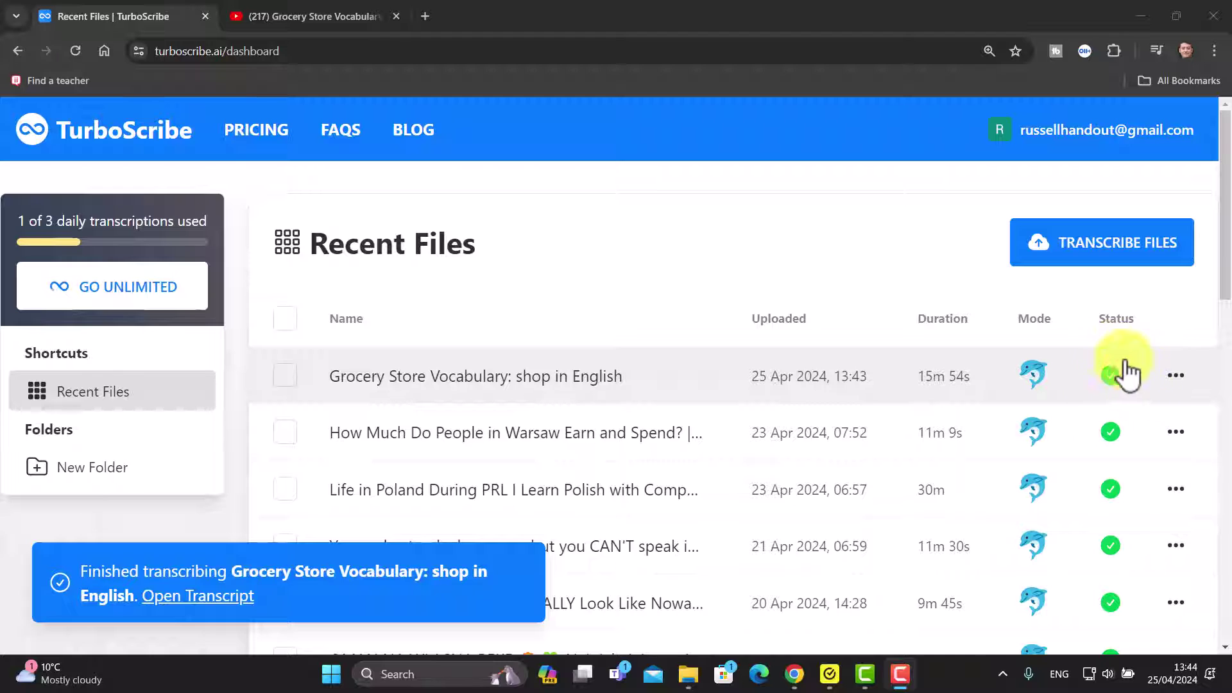
Open the "Grocery Store Vocabulary: shop in English" transcript and look through its export and additional options.
{"action": "left_click", "coordinate": [453, 377]}
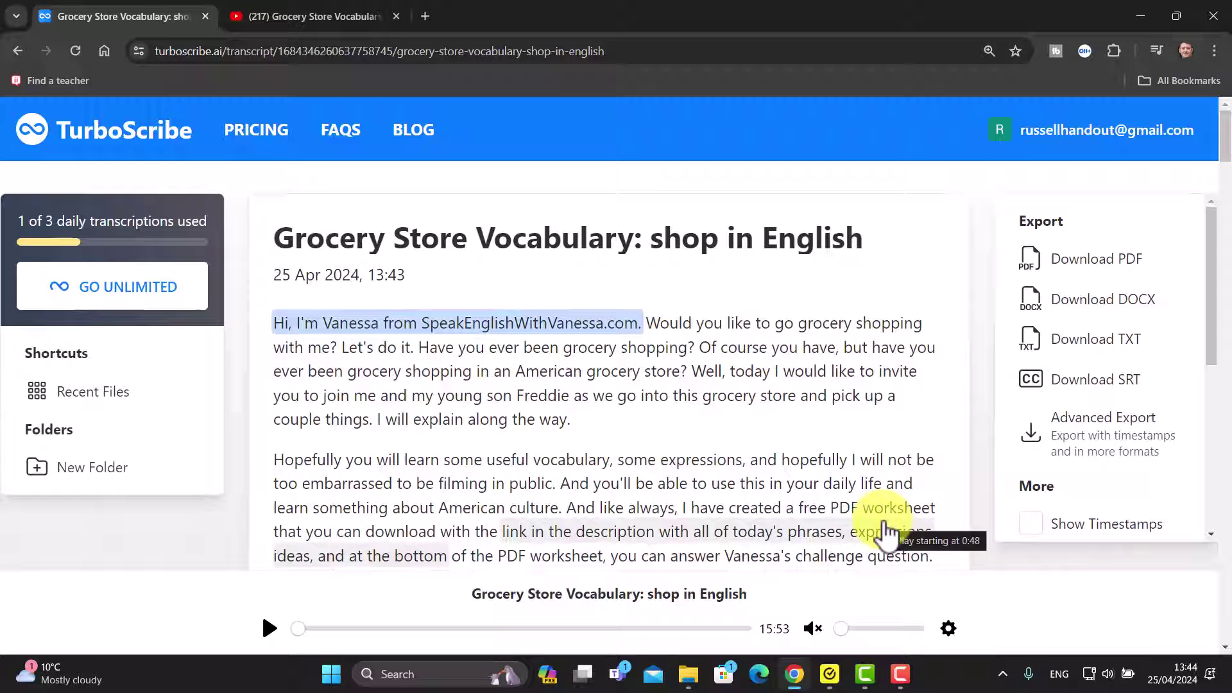
{"action": "left_click_drag", "start_coordinate": [1211, 357], "coordinate": [1206, 567]}
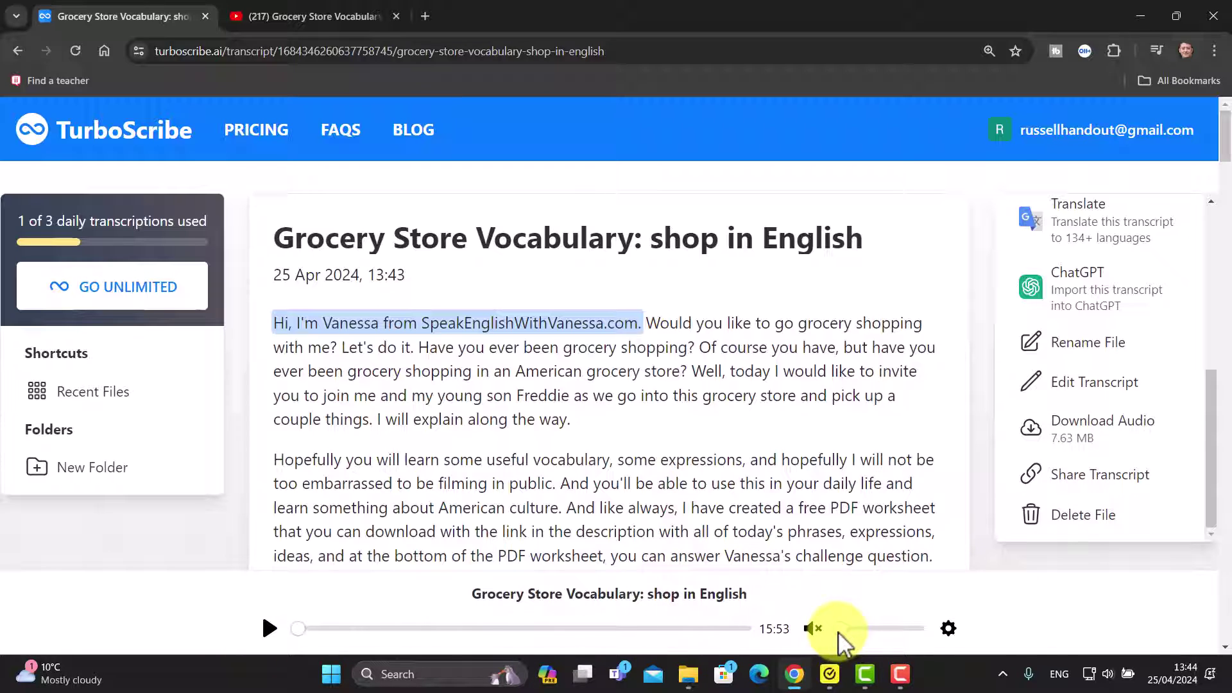
Raise the player volume to full, play the opening sentences of the grocery transcript, and mute the audio.
{"action": "left_click_drag", "start_coordinate": [838, 631], "coordinate": [923, 629]}
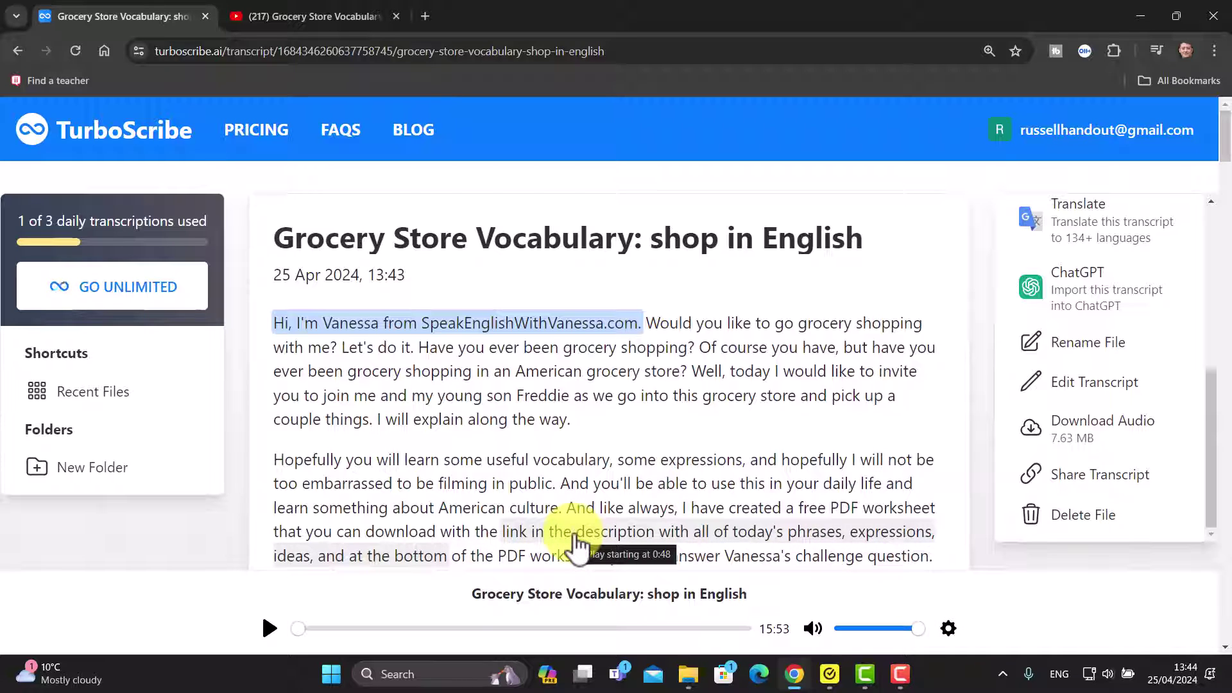
{"action": "left_click", "coordinate": [269, 628]}
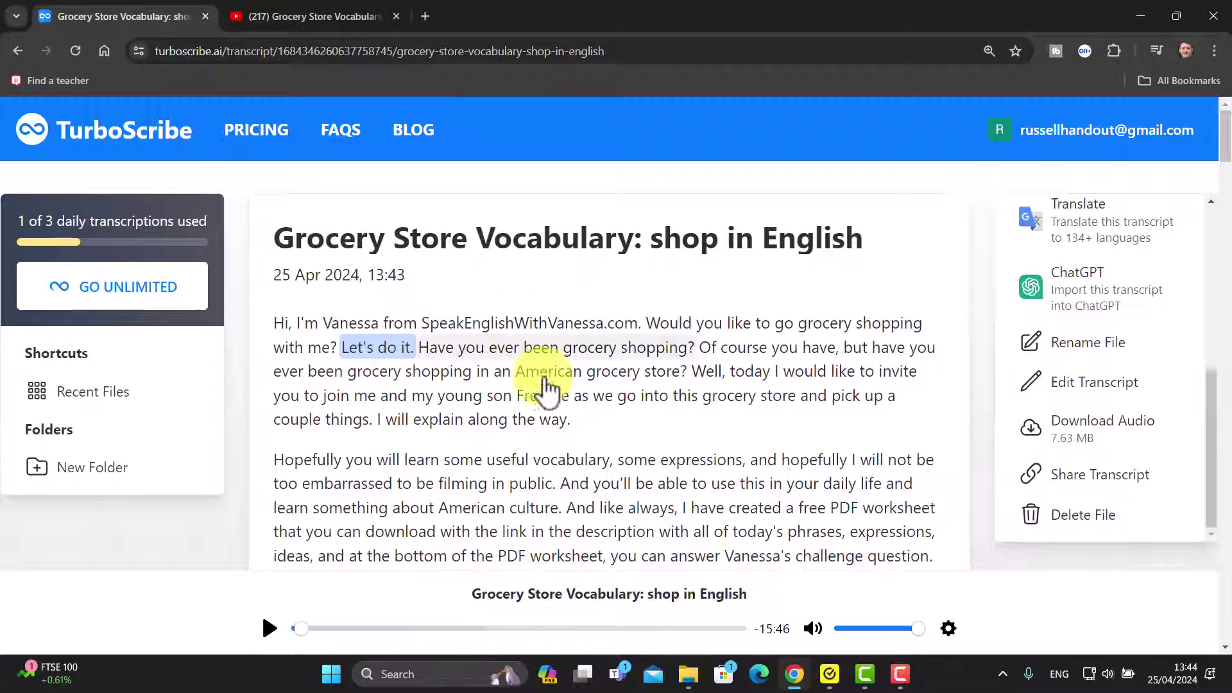
{"action": "left_click_drag", "start_coordinate": [886, 629], "coordinate": [794, 633]}
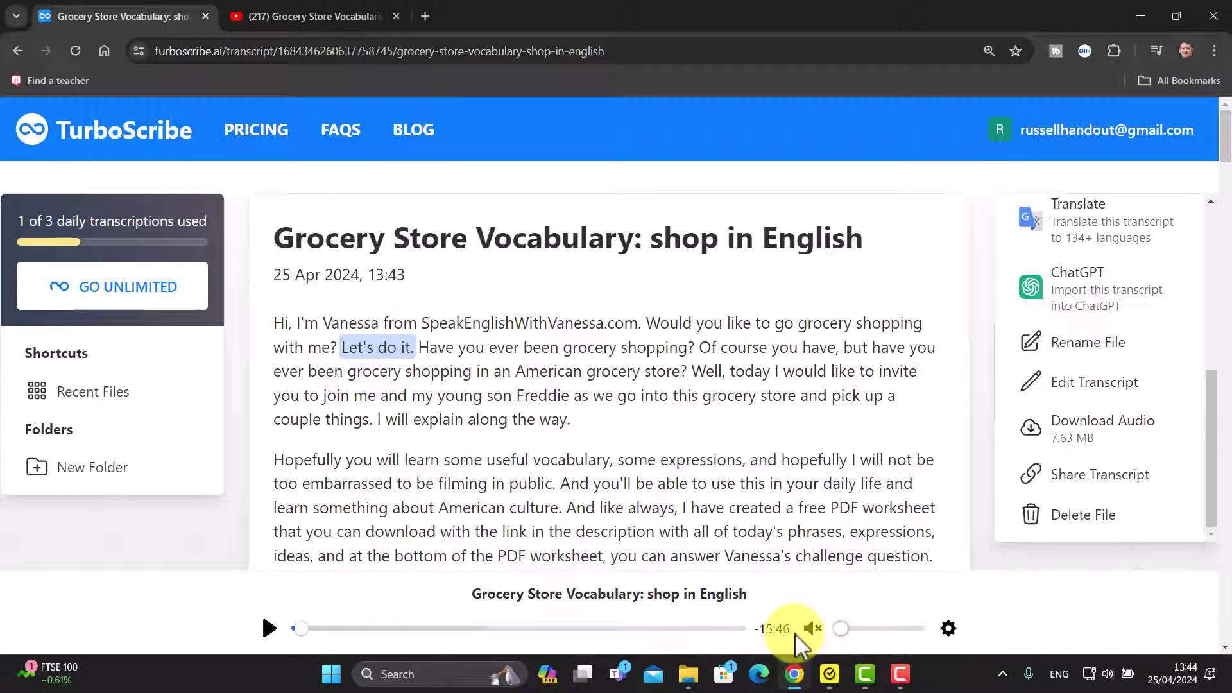
Copy the sentence "Have you ever been grocery shopping?" from the opening paragraph of the transcript.
{"action": "left_click_drag", "start_coordinate": [417, 347], "coordinate": [695, 352]}
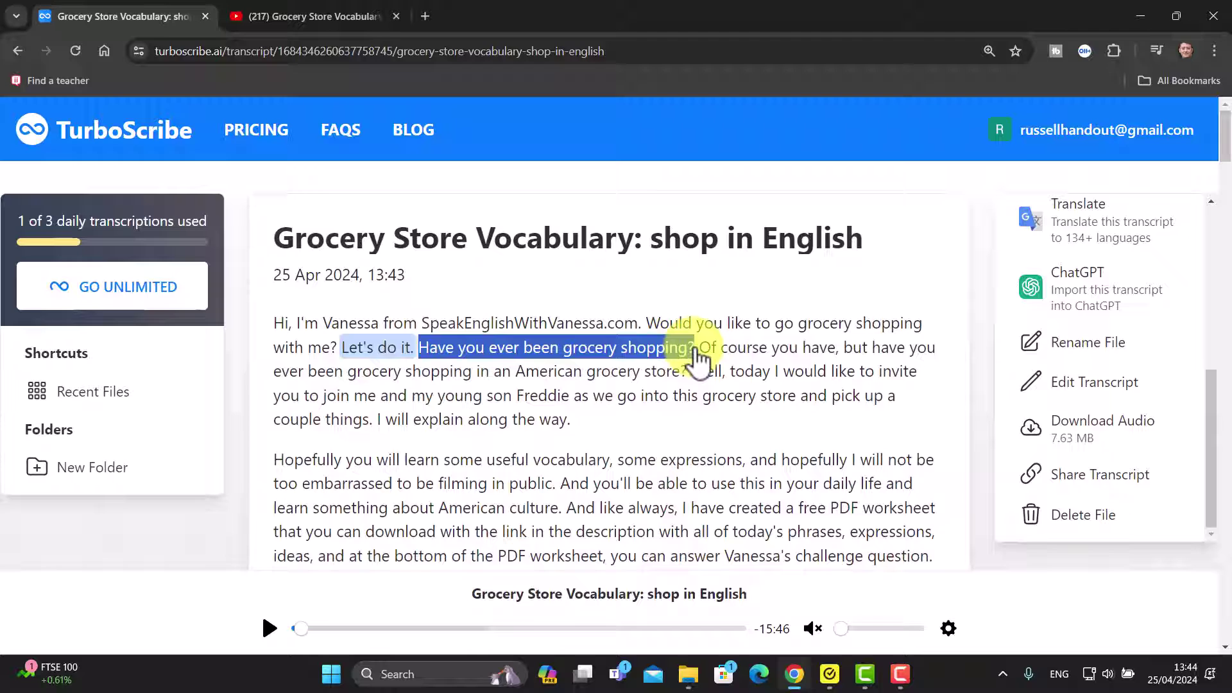
{"action": "right_click", "coordinate": [671, 360]}
{"action": "left_click", "coordinate": [697, 368]}
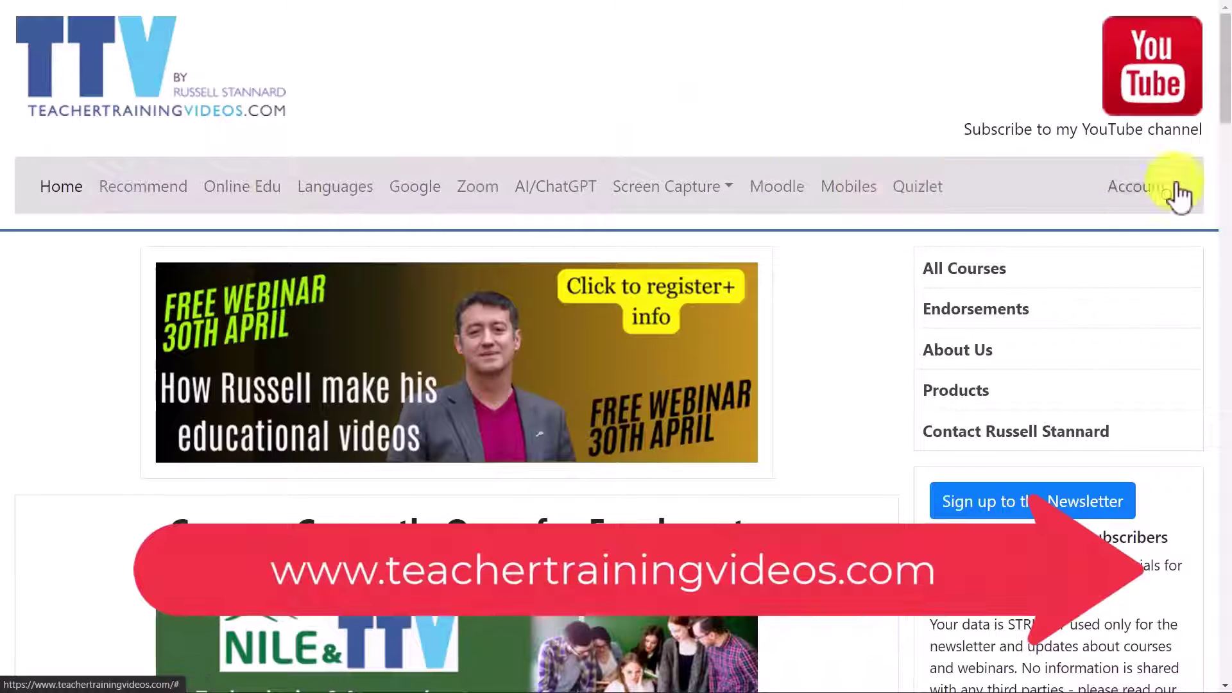
Look through the video recommendations on the teachertrainingvideos.com home page and return to its beginning.
{"action": "left_click_drag", "start_coordinate": [1226, 106], "coordinate": [1226, 157]}
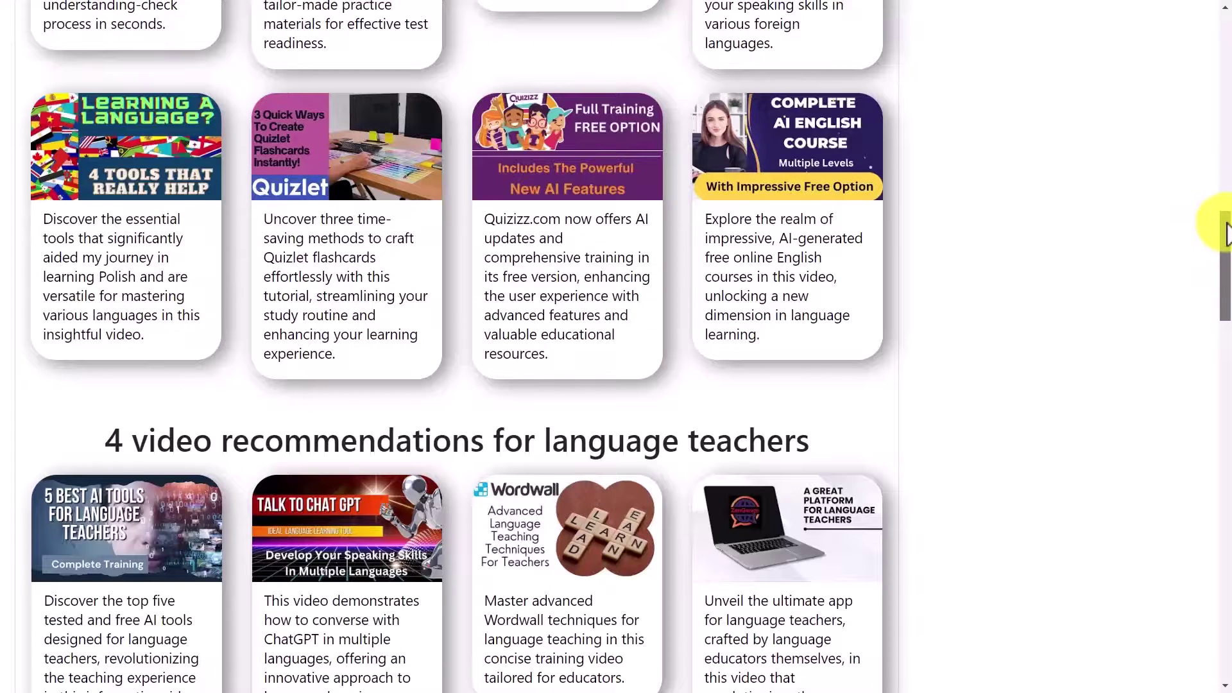
{"action": "left_click_drag", "start_coordinate": [1225, 228], "coordinate": [1225, 40]}
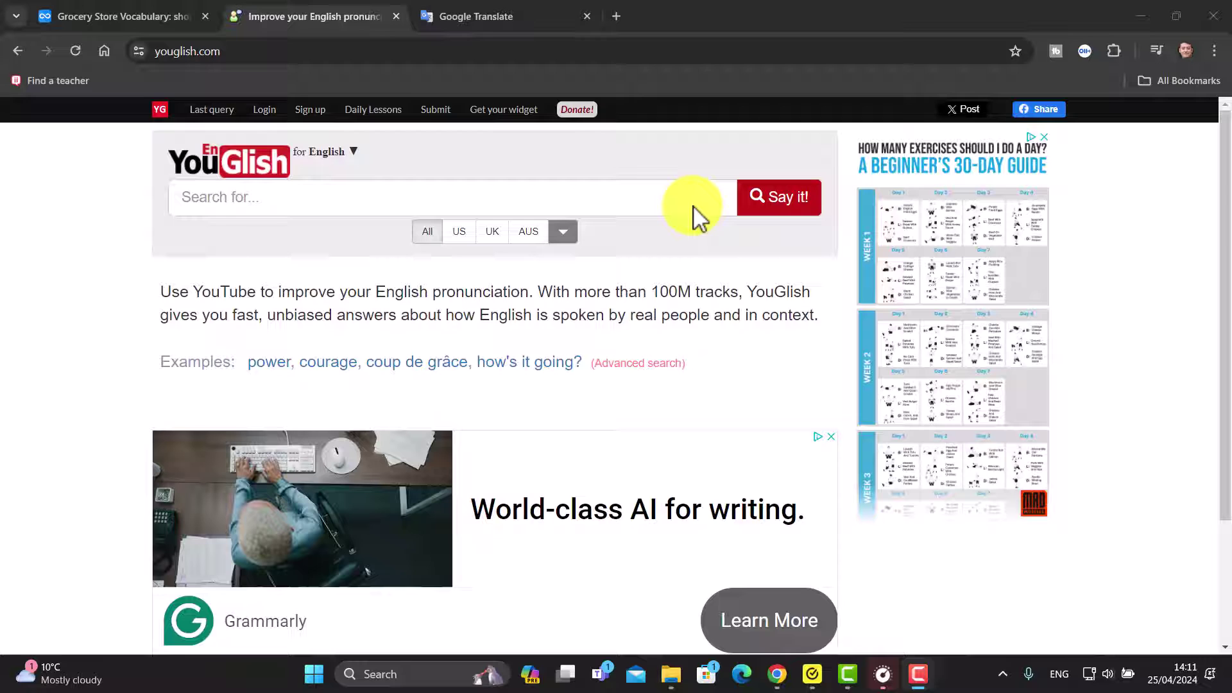
Look through the languages that YouGlish offers for pronunciation searches.
{"action": "left_click", "coordinate": [1224, 127]}
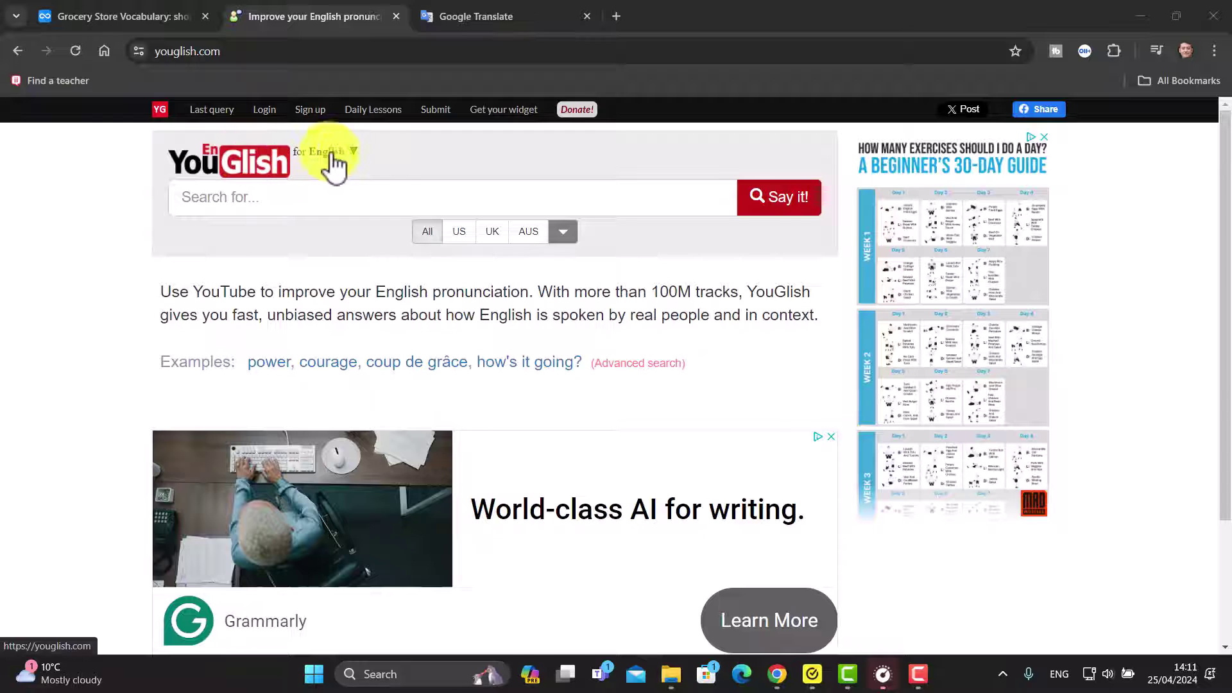
{"action": "left_click", "coordinate": [353, 152]}
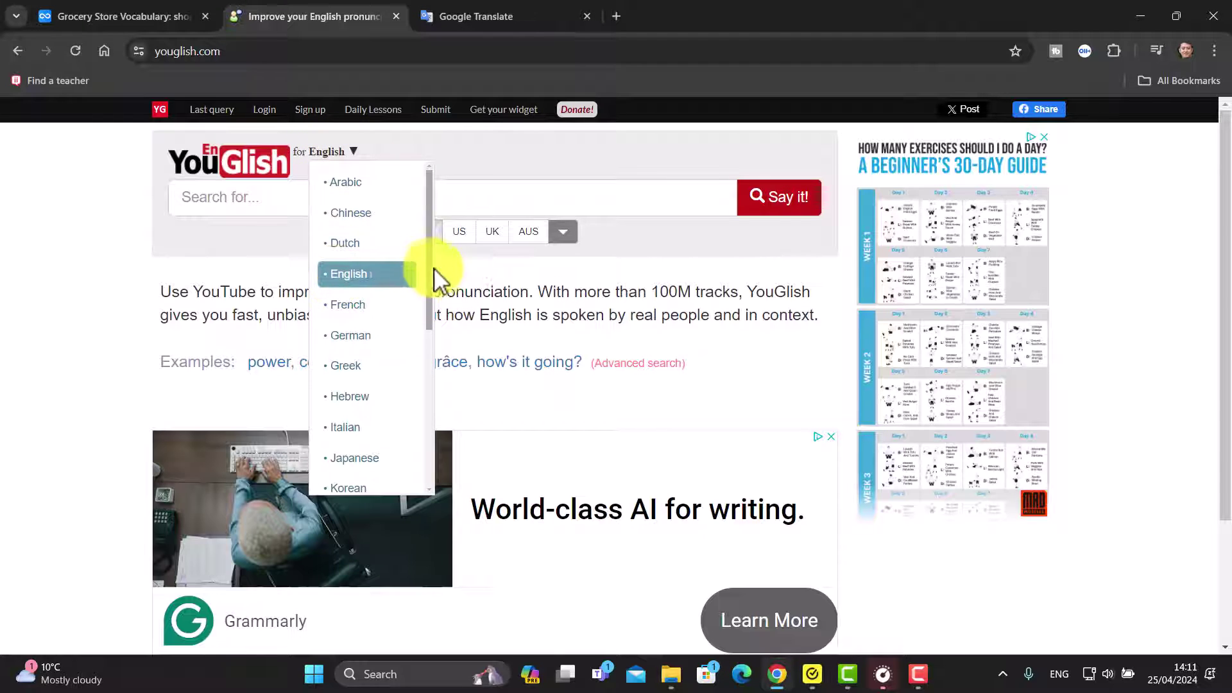
{"action": "mouse_move", "coordinate": [429, 268]}
{"action": "left_mouse_down"}
{"action": "mouse_move", "coordinate": [416, 443]}
{"action": "mouse_move", "coordinate": [418, 281]}
{"action": "left_mouse_up"}
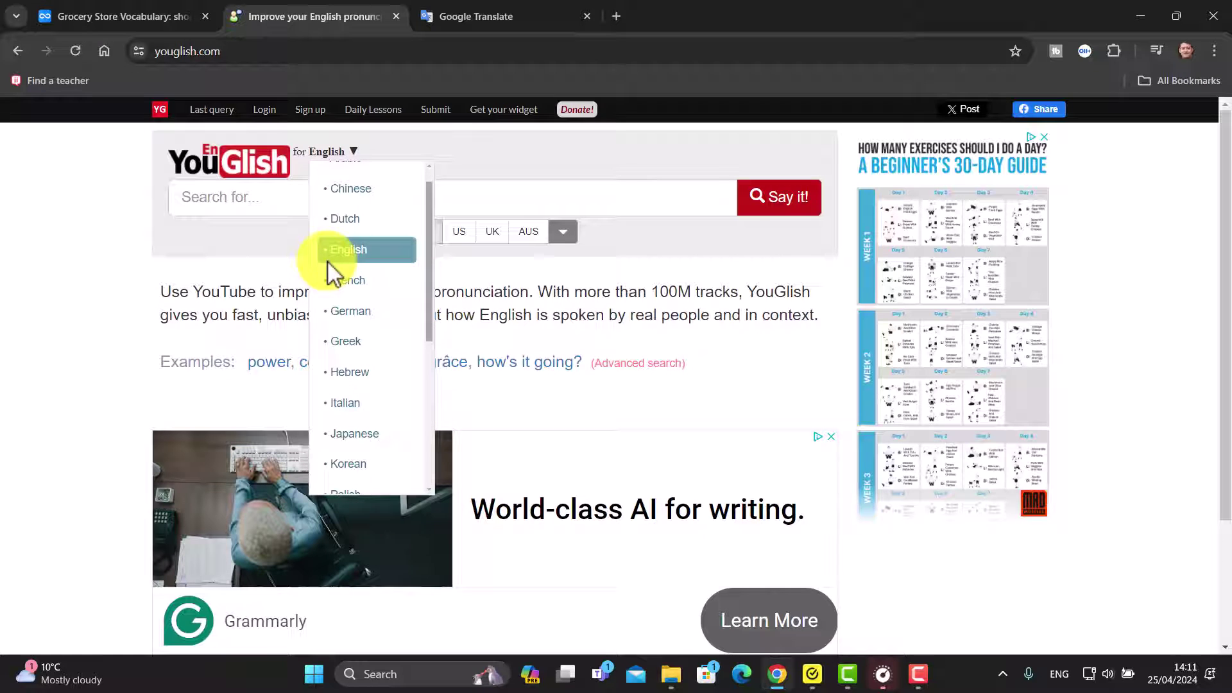
Switch to the TurboScribe transcript and copy the word "expressions," from the second paragraph.
{"action": "left_click", "coordinate": [136, 17]}
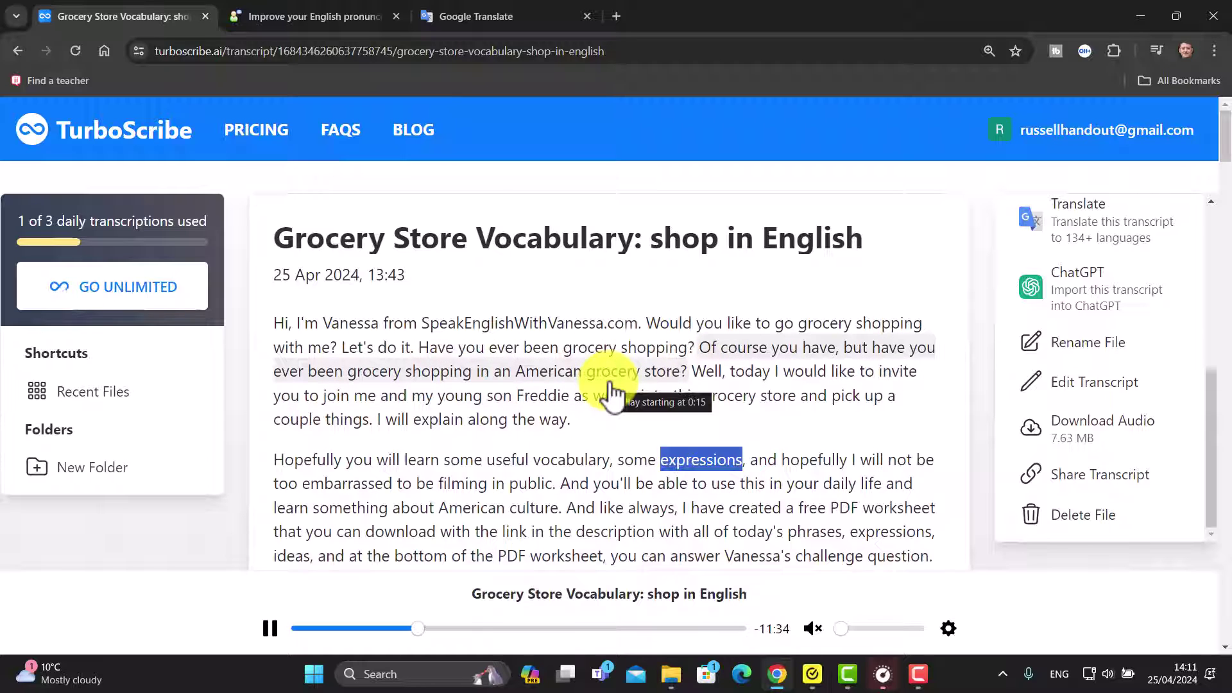
{"action": "left_click", "coordinate": [685, 460]}
{"action": "left_click_drag", "start_coordinate": [660, 471], "coordinate": [745, 468]}
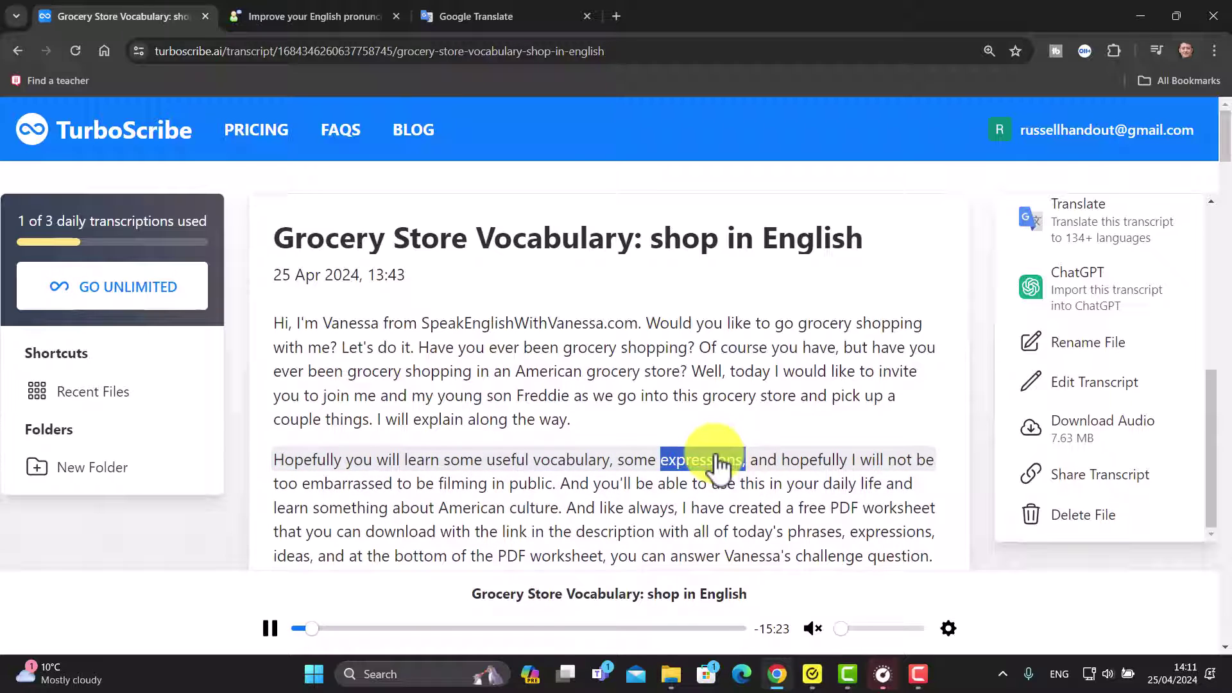
{"action": "right_click", "coordinate": [719, 467]}
{"action": "left_click", "coordinate": [746, 290]}
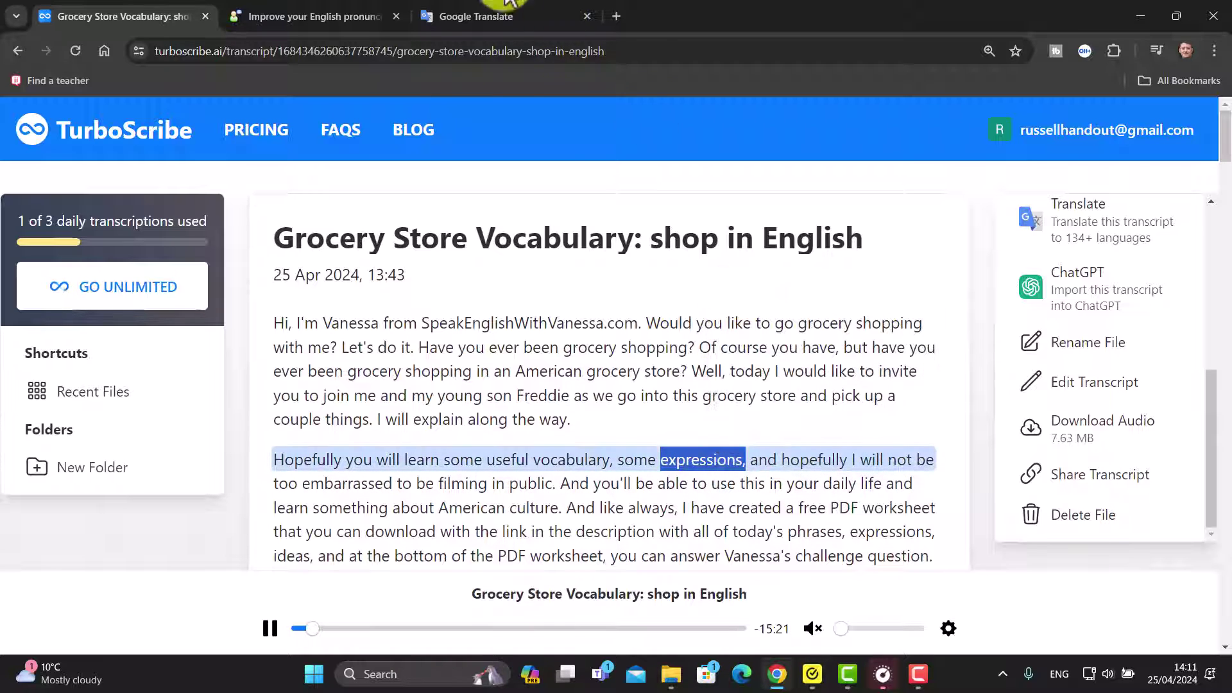
Search YouGlish for English pronunciations of the copied word "expressions," and pause the first video.
{"action": "left_click", "coordinate": [291, 19]}
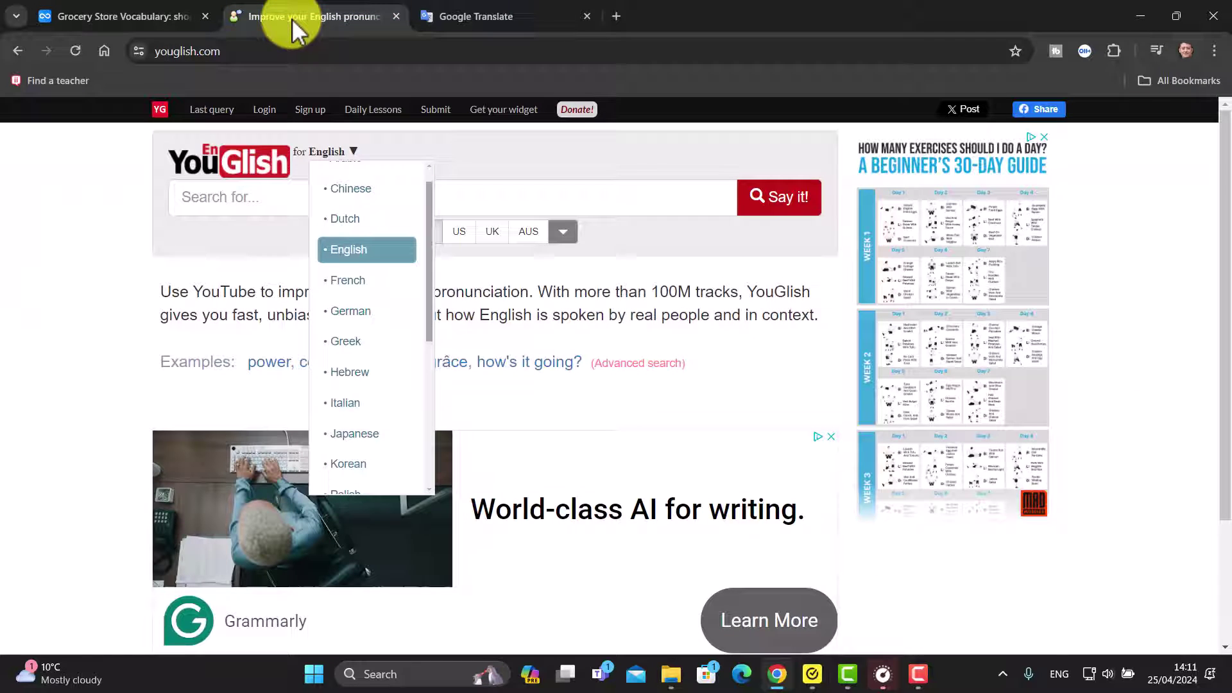
{"action": "left_click", "coordinate": [216, 200]}
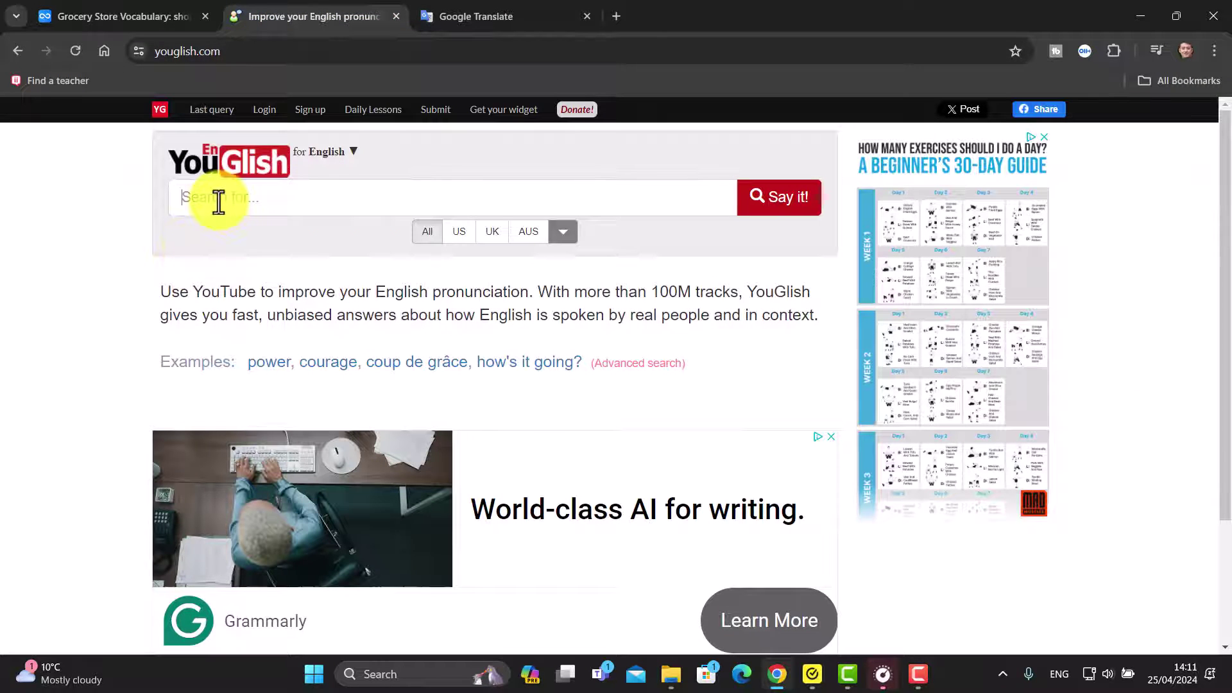
{"action": "key", "text": "ctrl+v"}
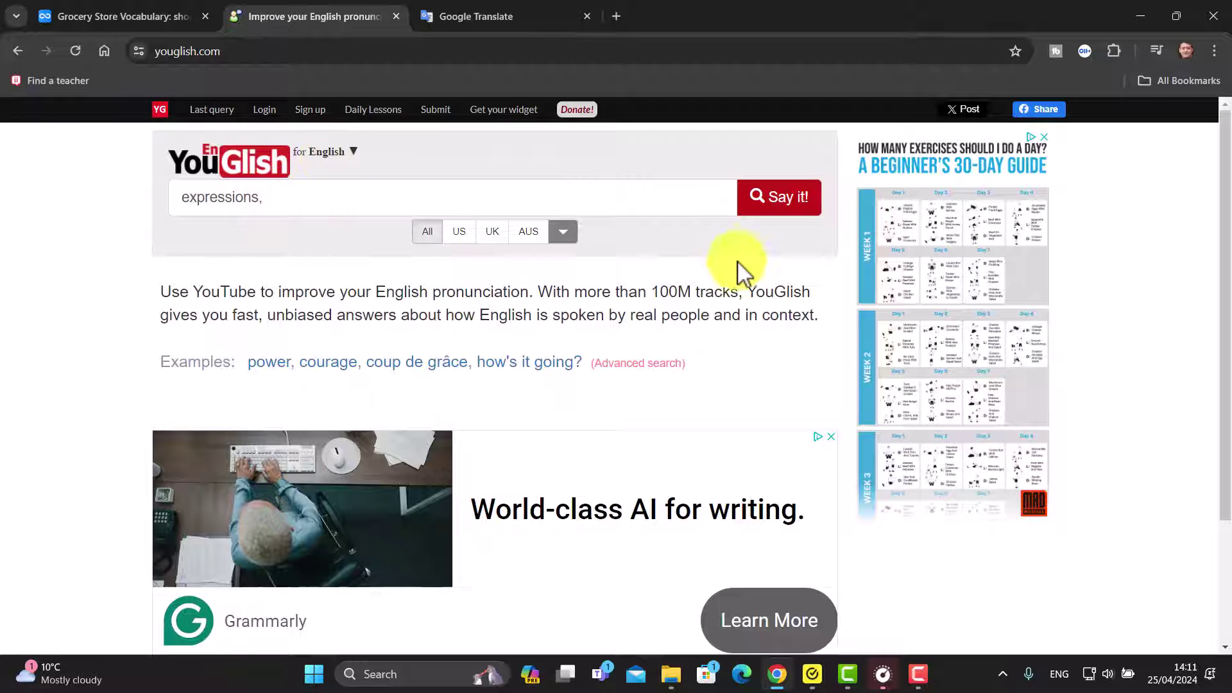
{"action": "left_click", "coordinate": [780, 200]}
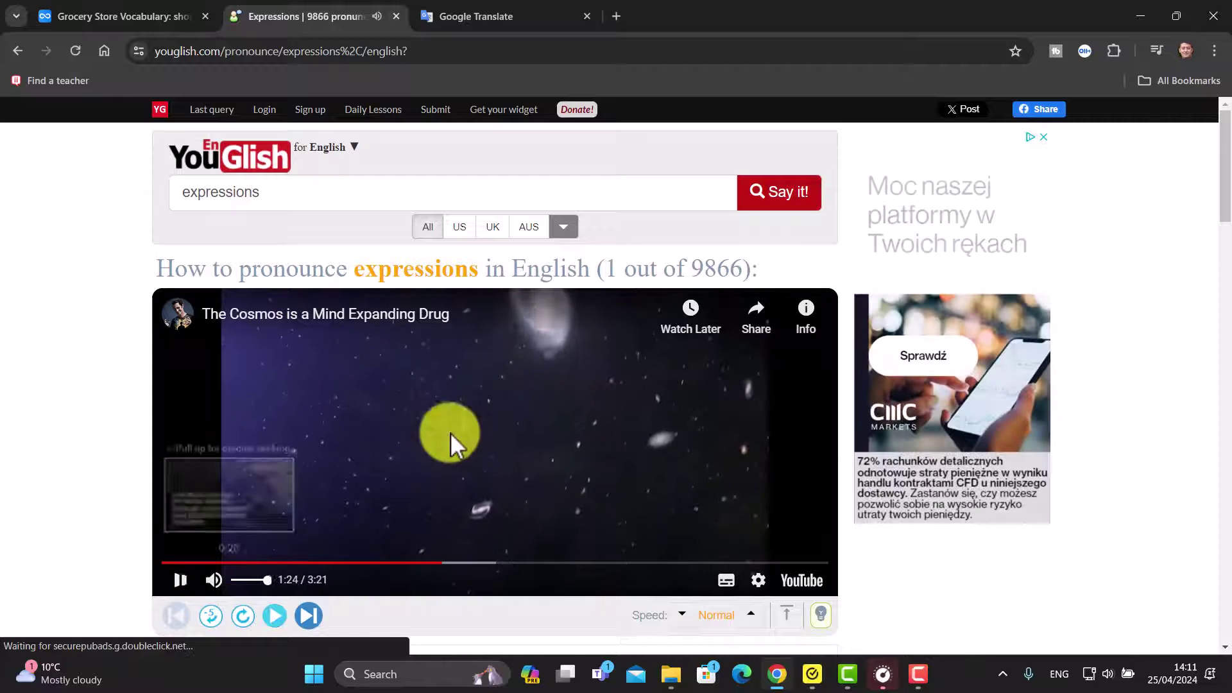
{"action": "left_click", "coordinate": [449, 443]}
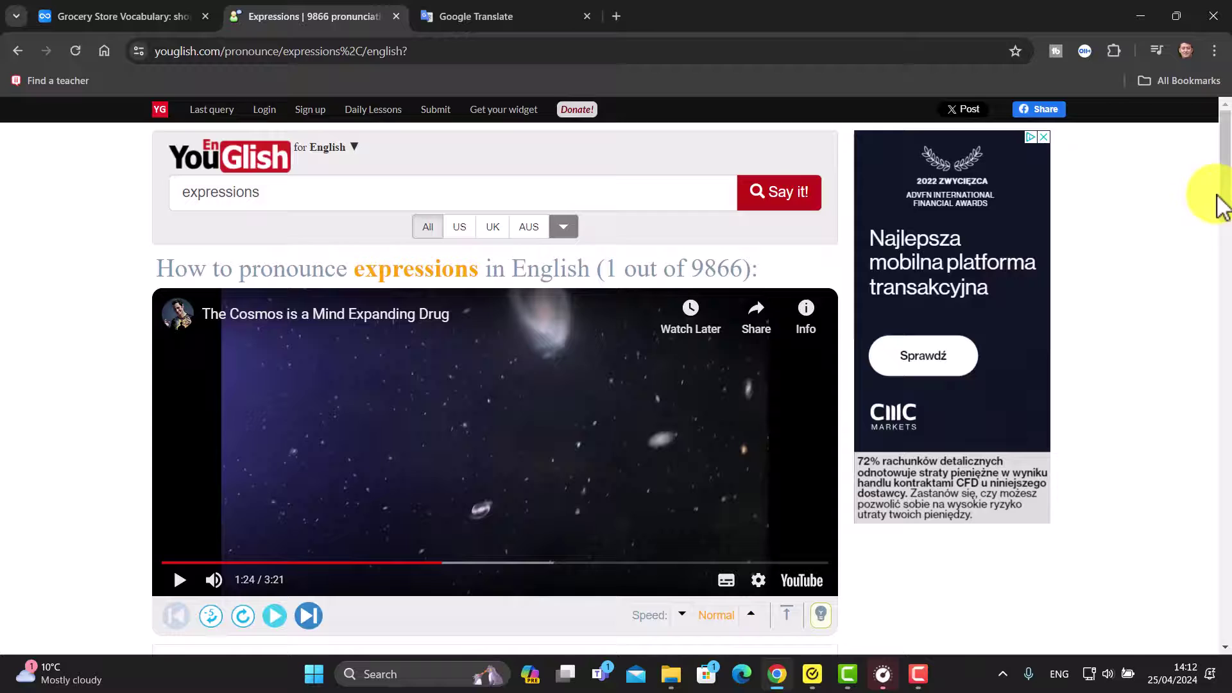
Skip through the pronunciation clips to the one captioned "The two women are almost caricatures and their expressions" and pause it.
{"action": "left_click_drag", "start_coordinate": [1224, 201], "coordinate": [1229, 250]}
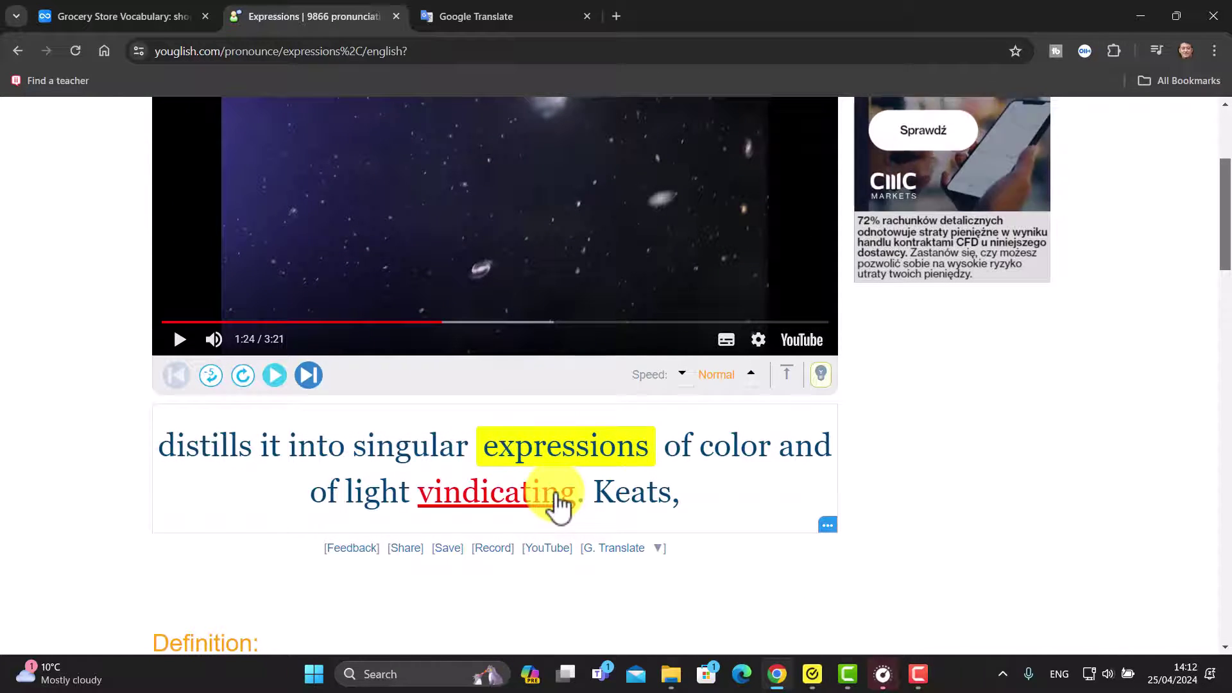
{"action": "left_click", "coordinate": [314, 380]}
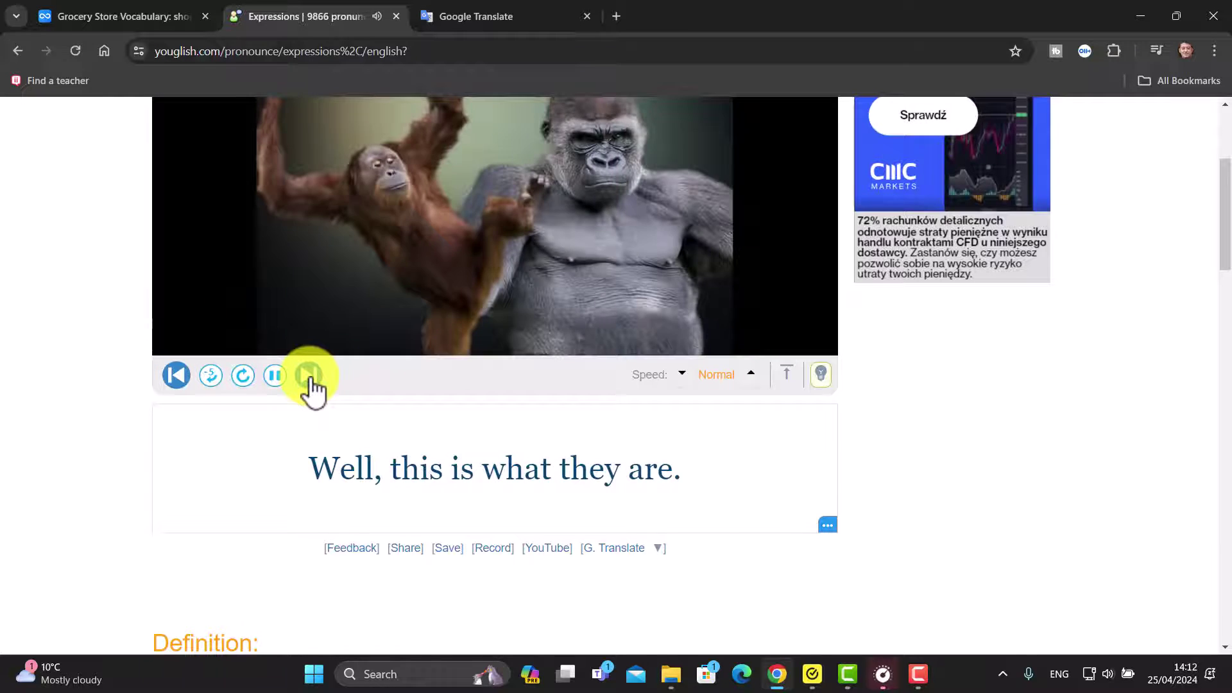
{"action": "left_click", "coordinate": [311, 379]}
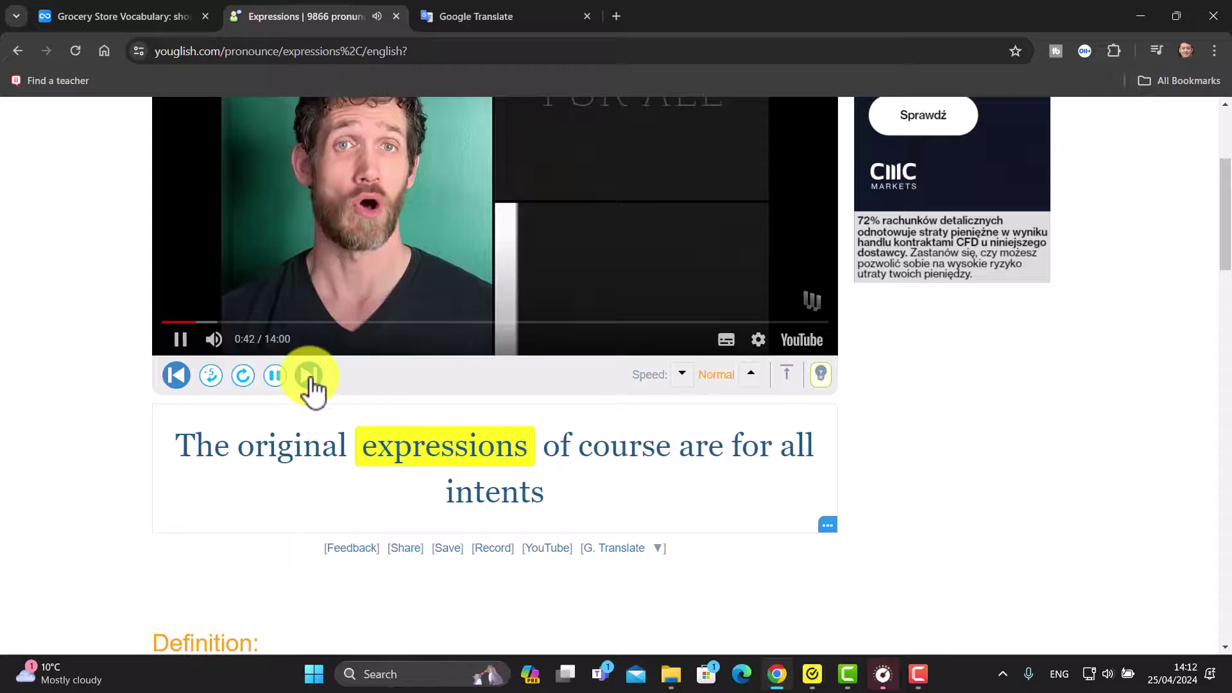
{"action": "left_click", "coordinate": [311, 380]}
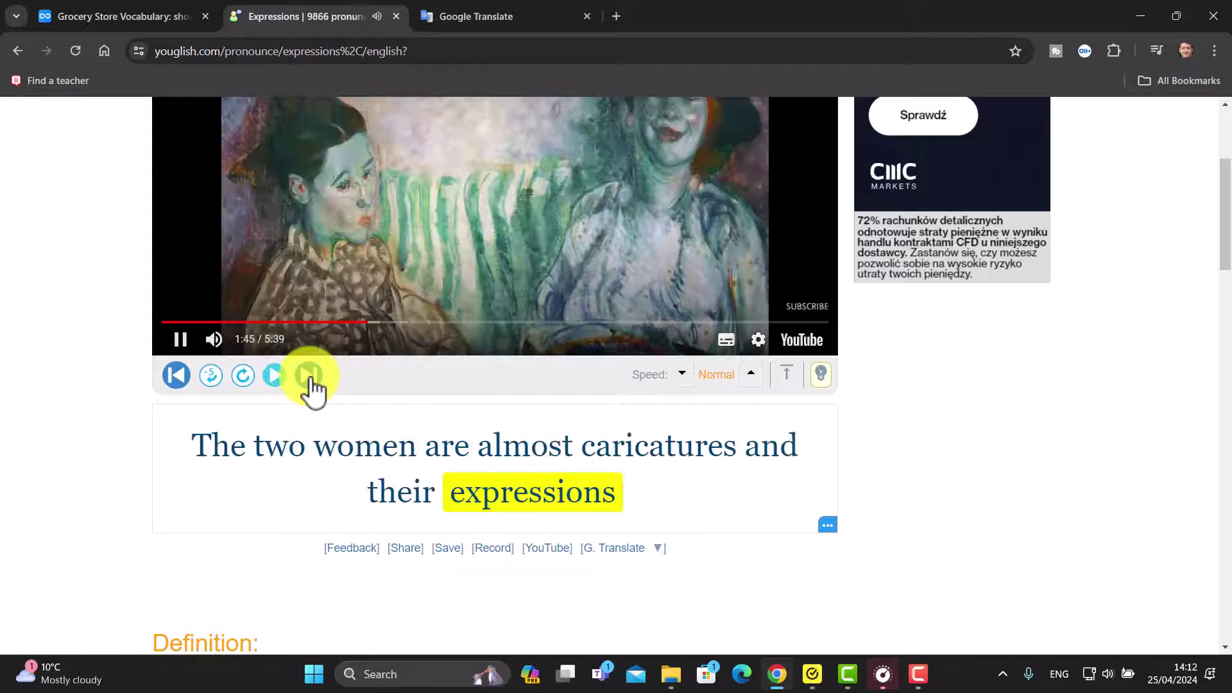
{"action": "left_click", "coordinate": [275, 377]}
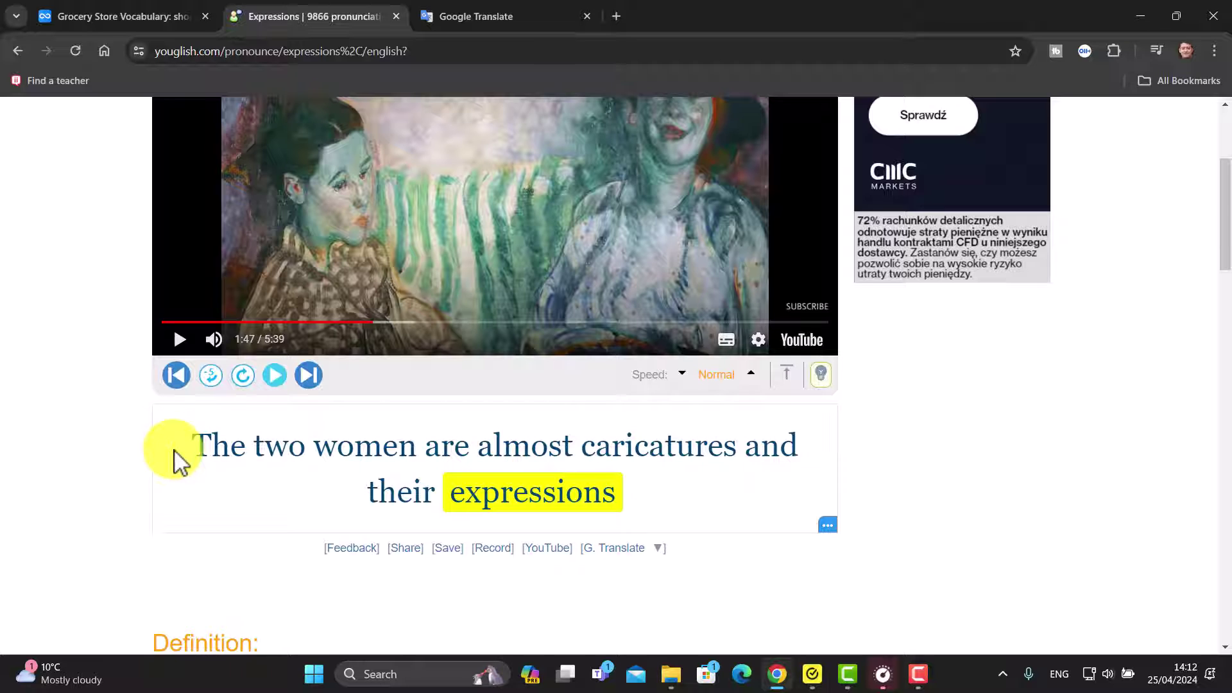
Copy the caption "The two women are almost caricatures and their expressions" into Google Translate and save its Spanish translation.
{"action": "left_click_drag", "start_coordinate": [183, 460], "coordinate": [603, 503]}
{"action": "right_click", "coordinate": [591, 489]}
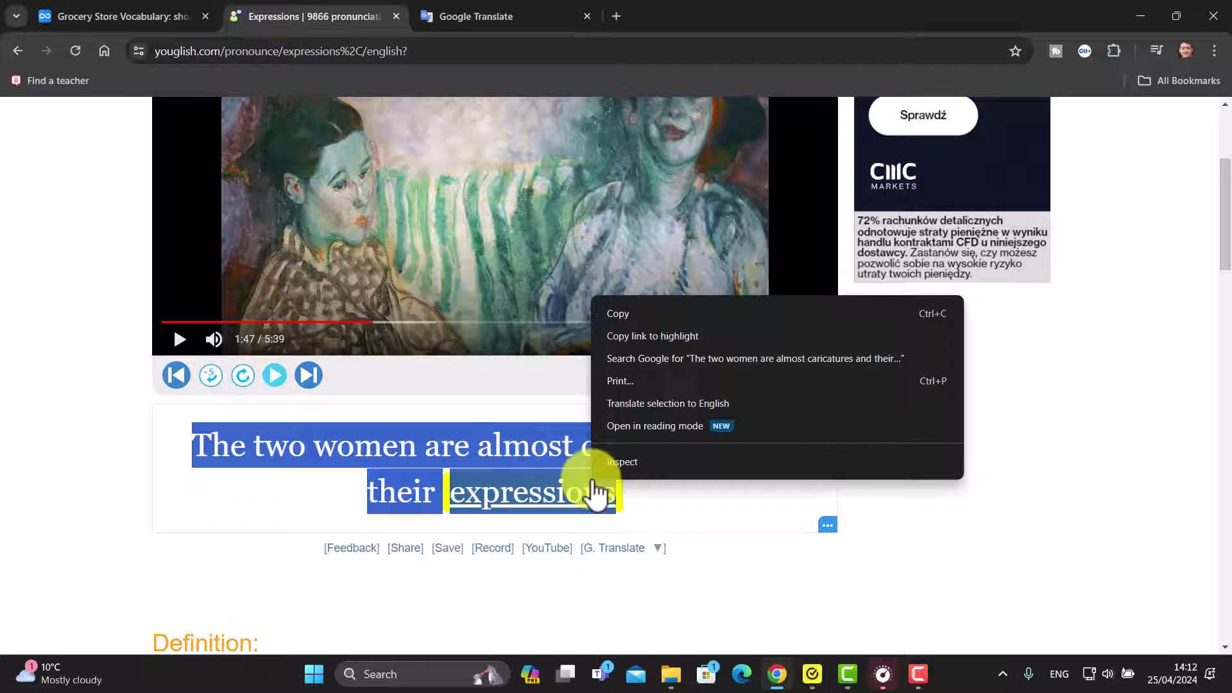
{"action": "left_click", "coordinate": [630, 312]}
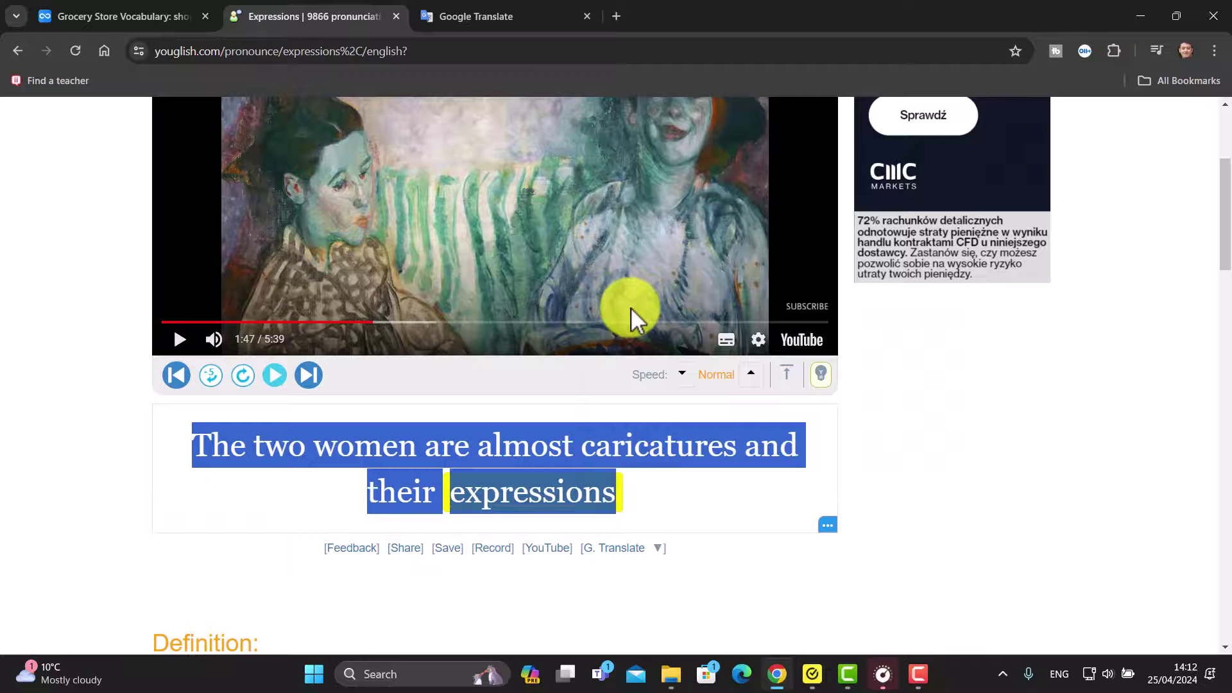
{"action": "left_click", "coordinate": [468, 14]}
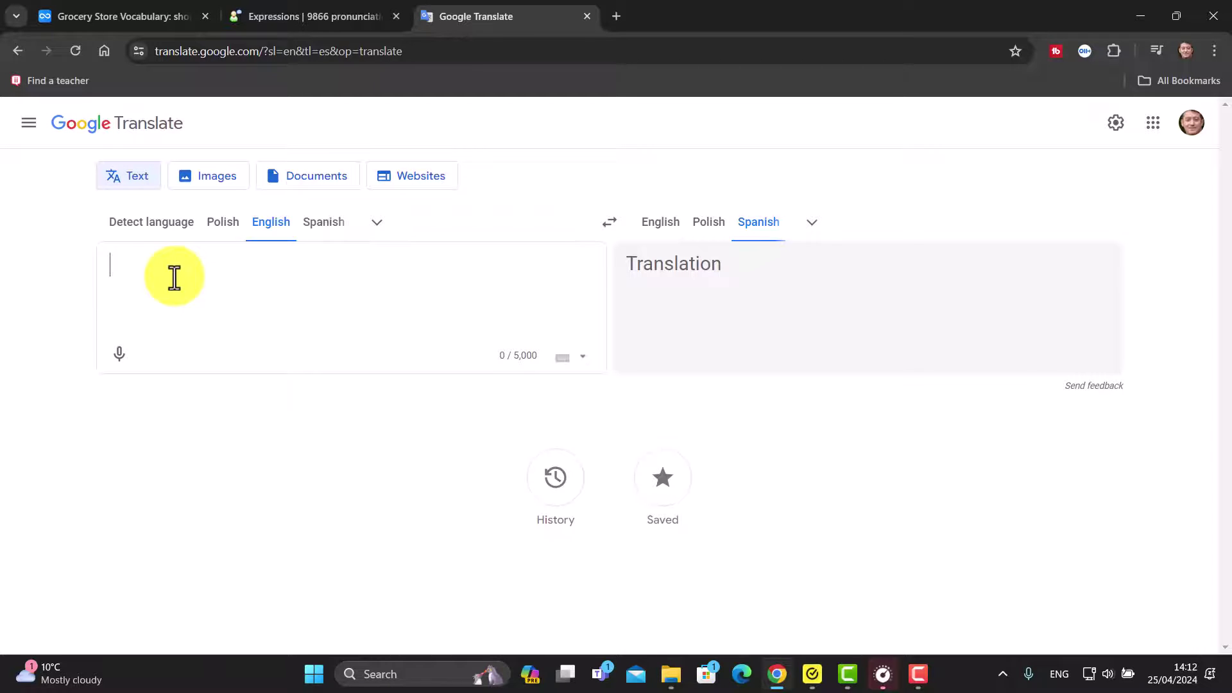
{"action": "key", "text": "ctrl+v"}
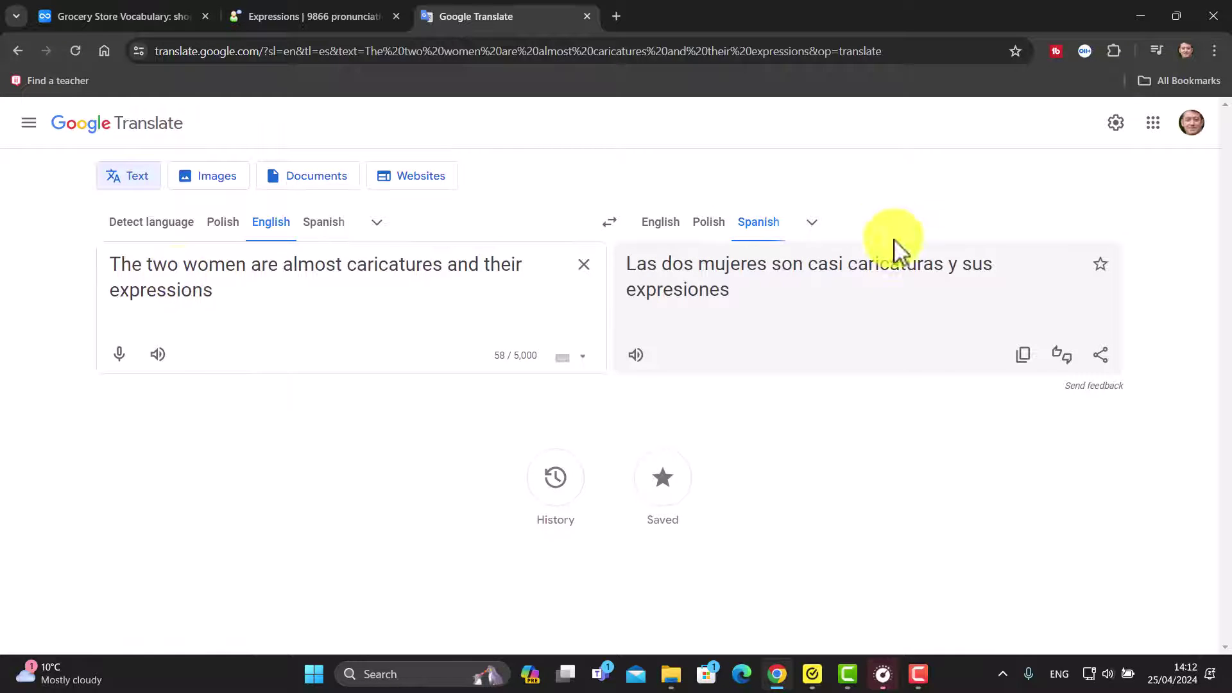
{"action": "key", "text": "ctrl+a"}
{"action": "left_click", "coordinate": [770, 298]}
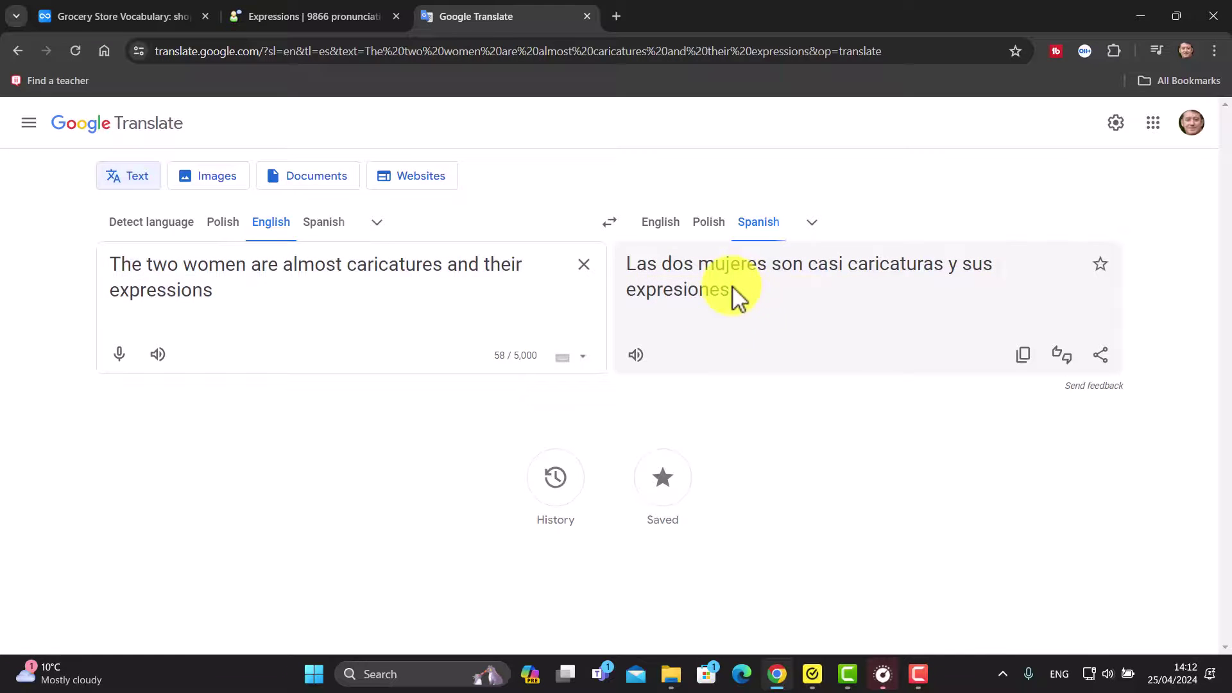
{"action": "left_click", "coordinate": [1105, 268]}
Return to YouGlish, advance to the next pronunciation clip of "expressions" and pause it.
{"action": "left_click", "coordinate": [301, 17]}
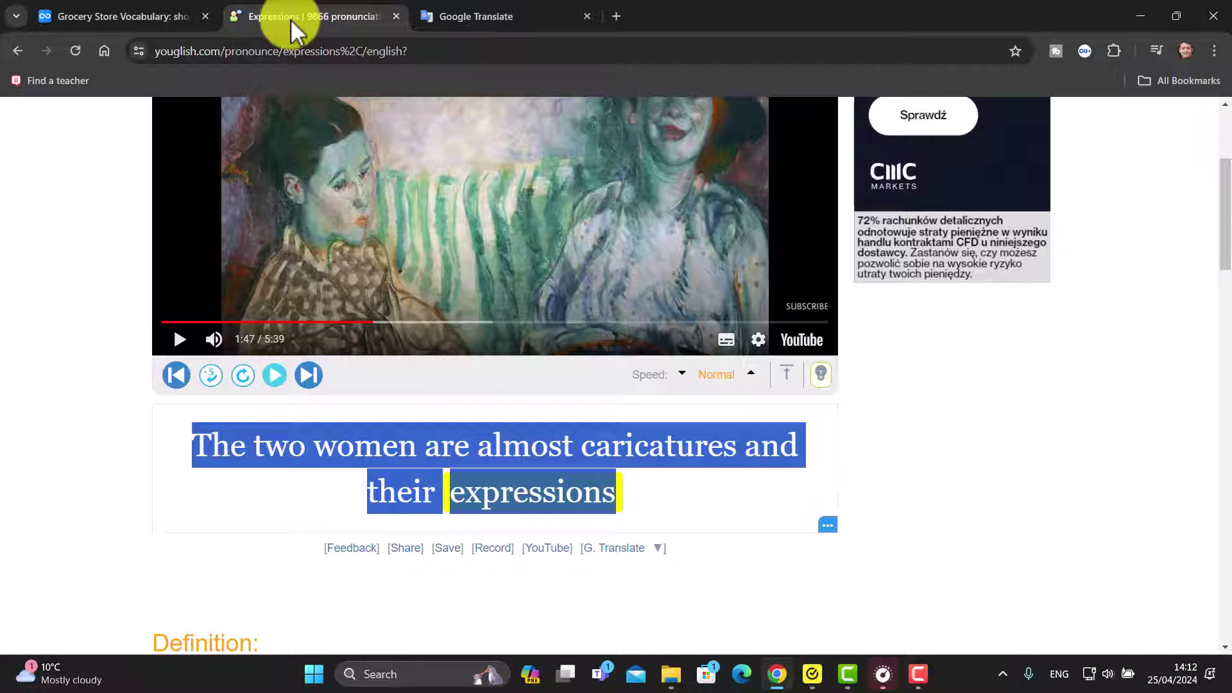
{"action": "left_click", "coordinate": [309, 374]}
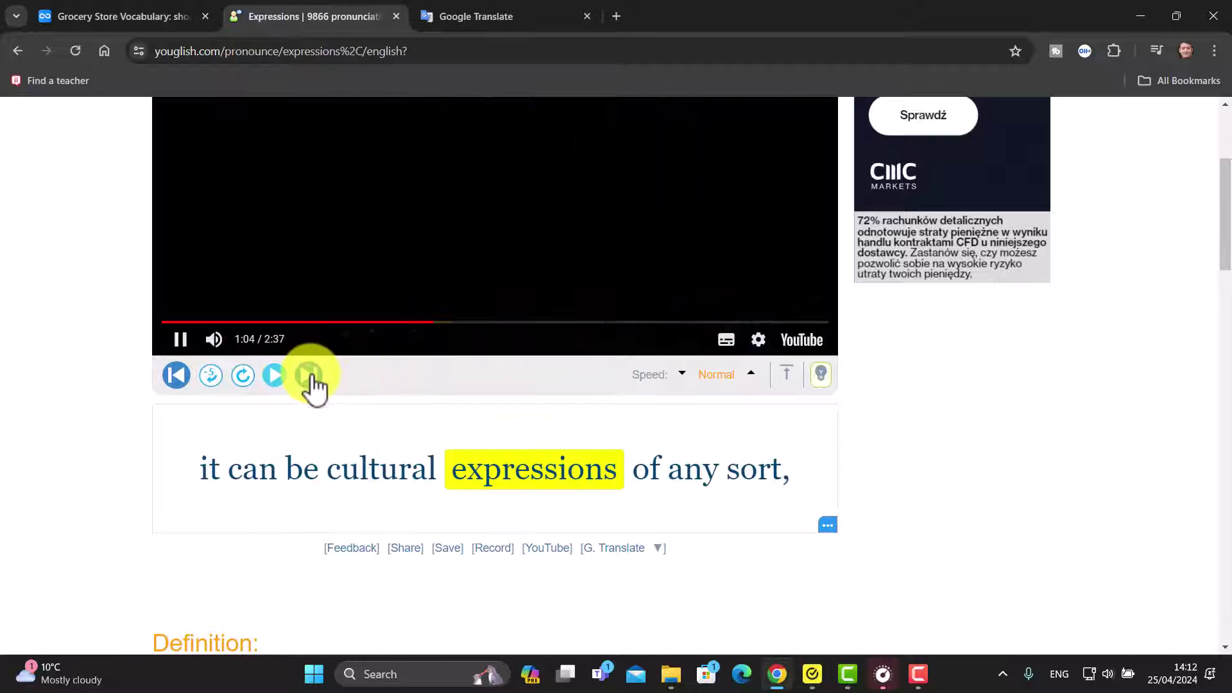
{"action": "left_click", "coordinate": [278, 378]}
Try to copy the caption "it can be cultural expressions of any sort," into Google Translate in place of the previous sentence.
{"action": "left_click_drag", "start_coordinate": [134, 509], "coordinate": [787, 474]}
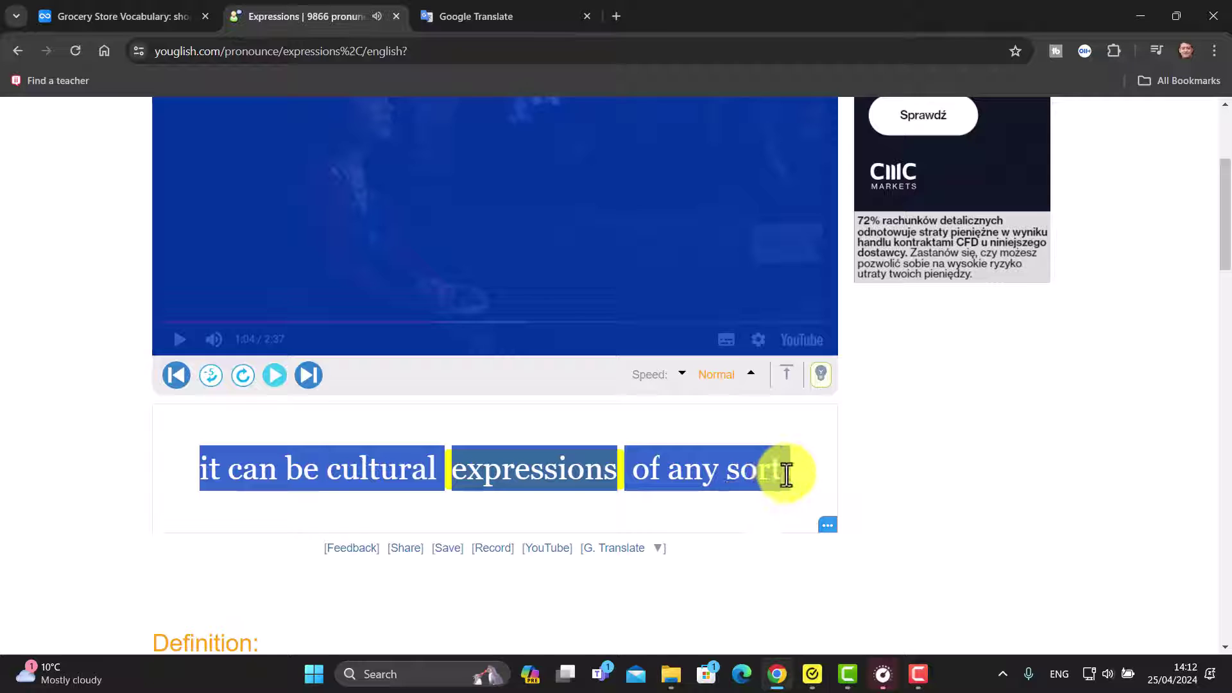
{"action": "right_click", "coordinate": [732, 472]}
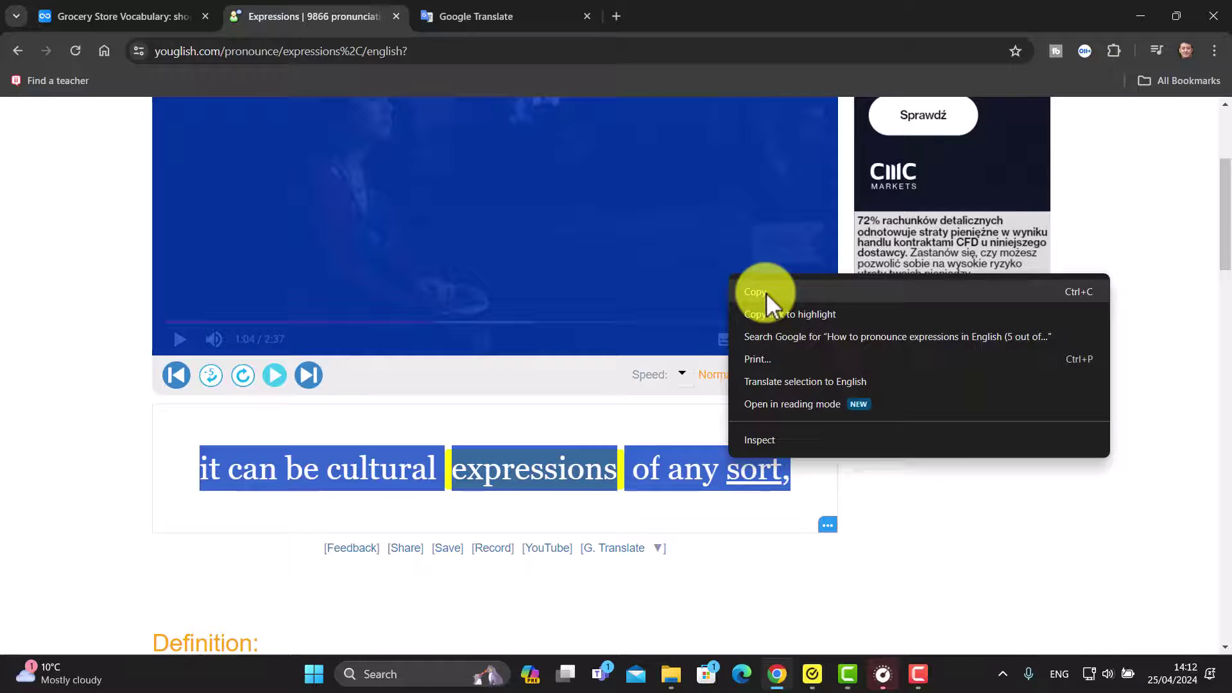
{"action": "left_click", "coordinate": [766, 293]}
{"action": "left_click", "coordinate": [499, 9]}
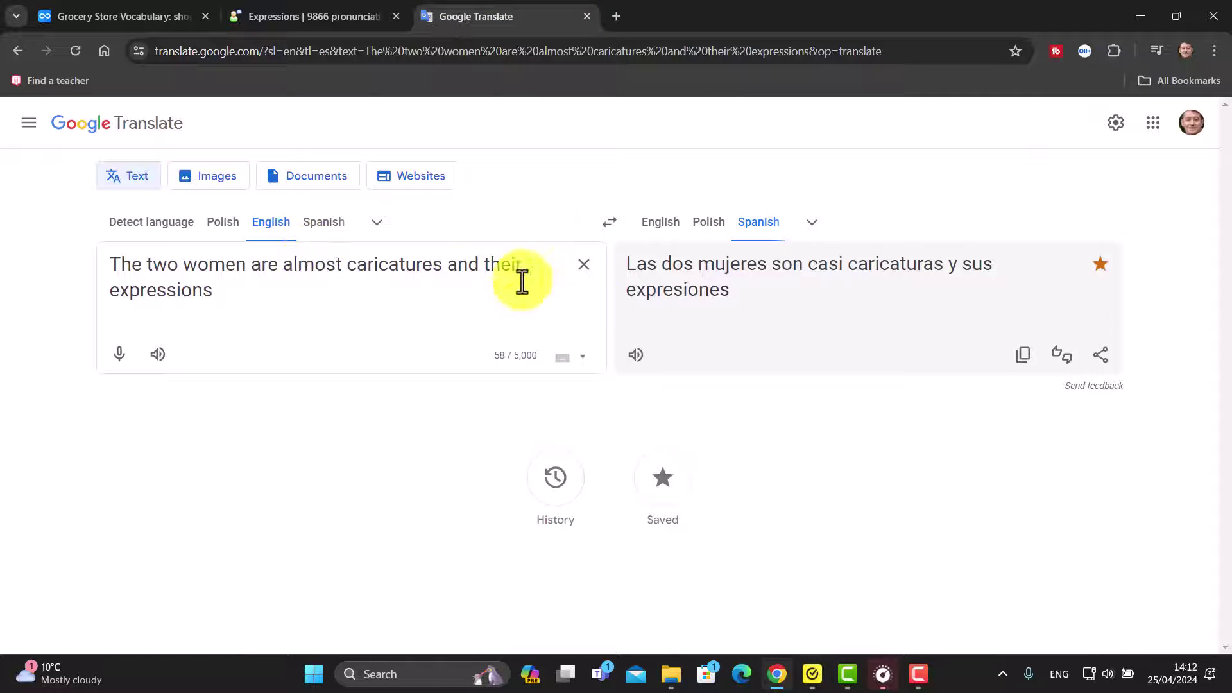
{"action": "left_click", "coordinate": [584, 265]}
{"action": "key", "text": "ctrl+v"}
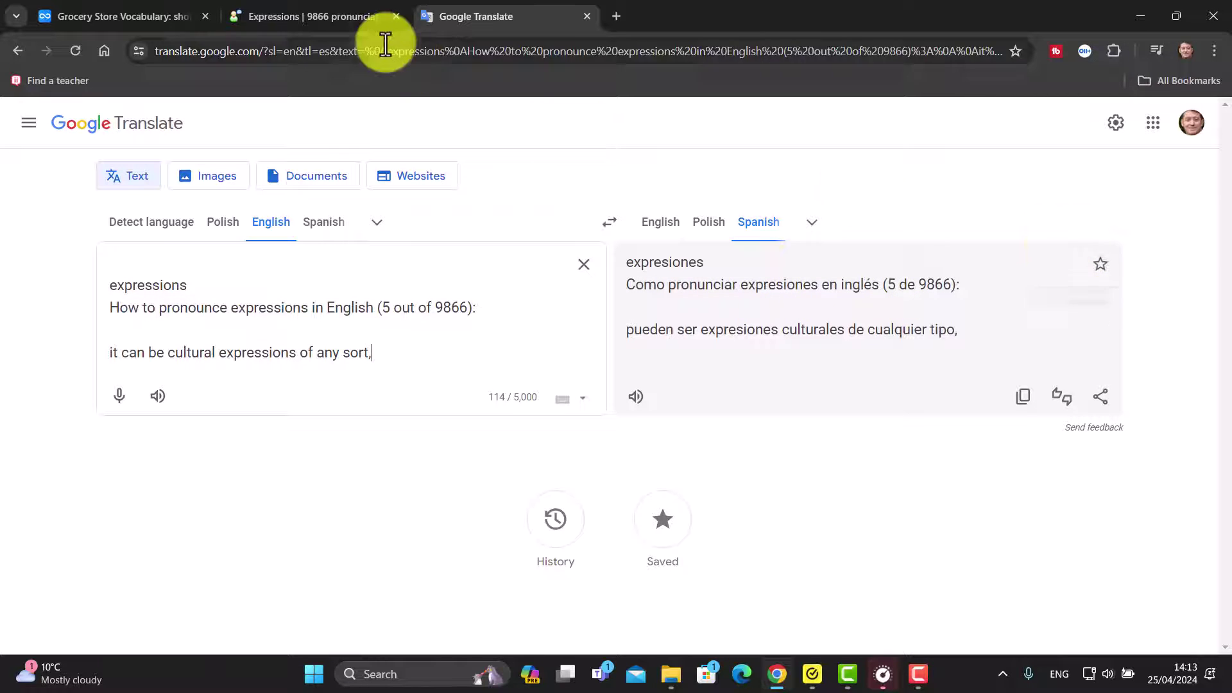
Copy the YouGlish caption "it can be cultural expressions of any sort" into Google Translate in place of the previous text and save its Spanish translation.
{"action": "left_click", "coordinate": [331, 14]}
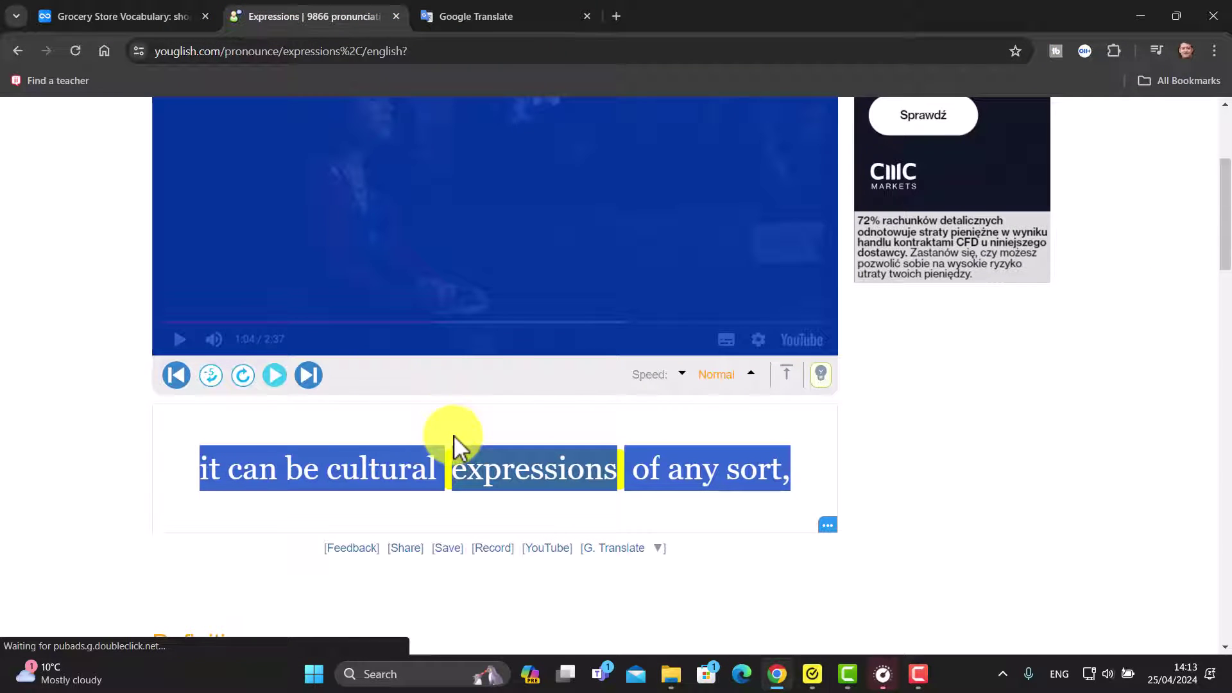
{"action": "left_click_drag", "start_coordinate": [181, 459], "coordinate": [789, 454]}
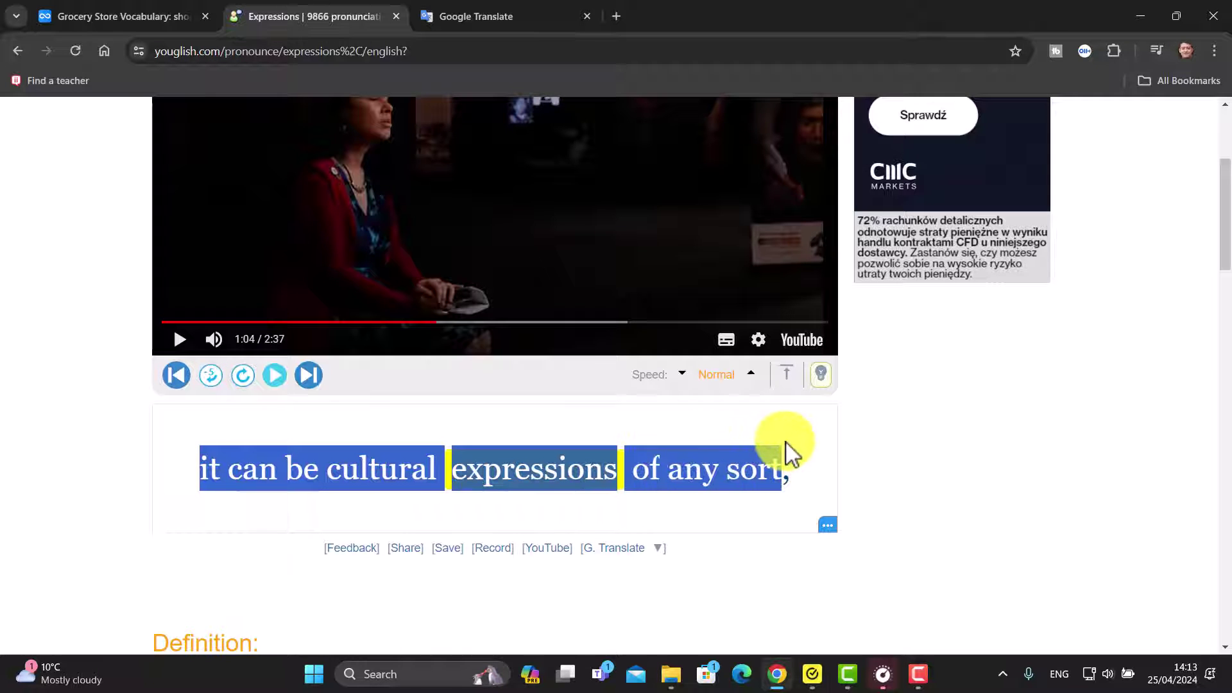
{"action": "right_click", "coordinate": [738, 447]}
{"action": "left_click", "coordinate": [763, 282]}
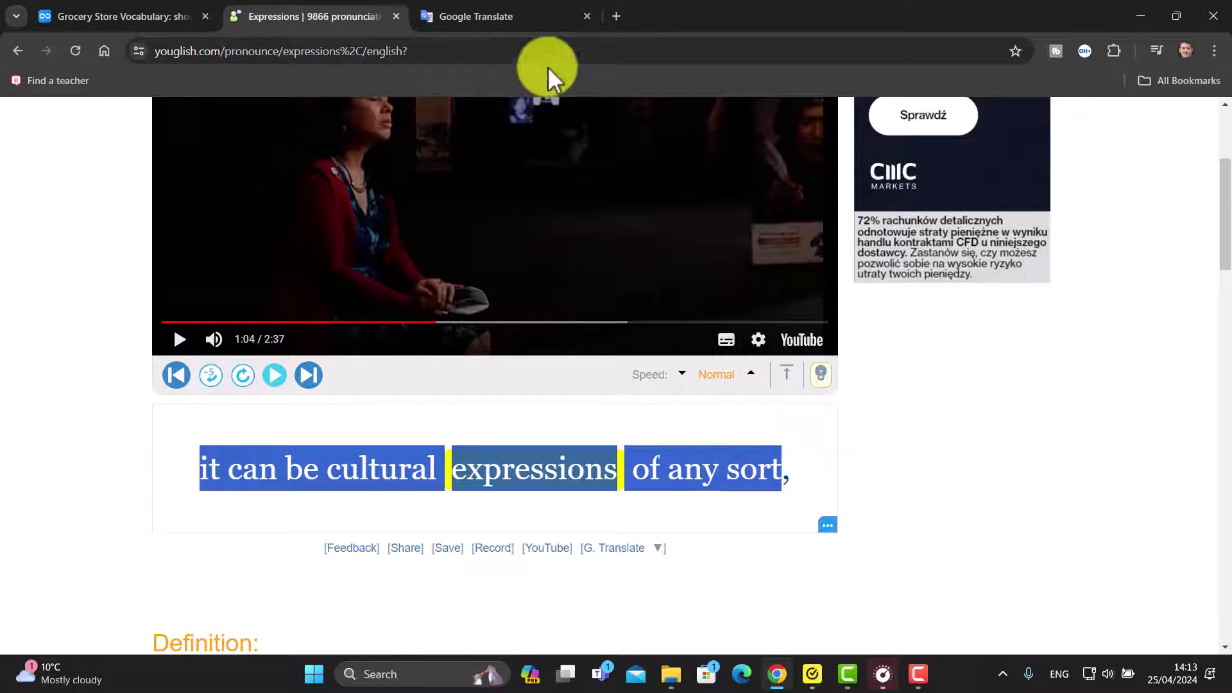
{"action": "left_click", "coordinate": [514, 16]}
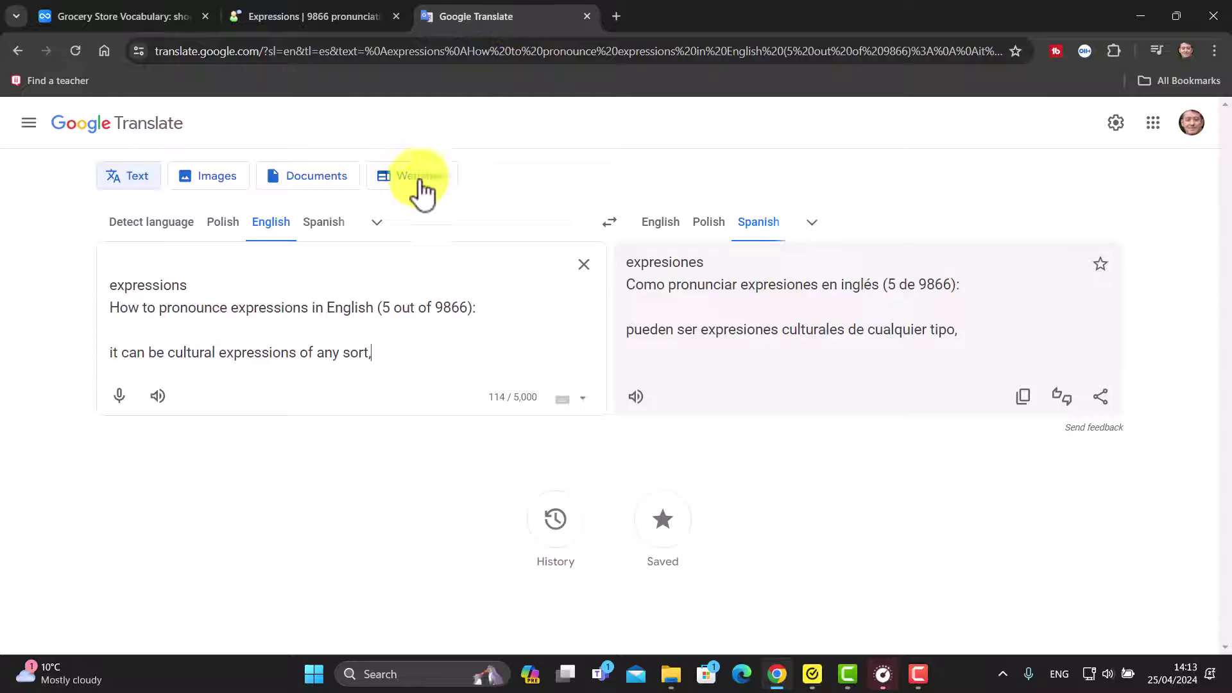
{"action": "left_click", "coordinate": [584, 264]}
{"action": "key", "text": "ctrl+v"}
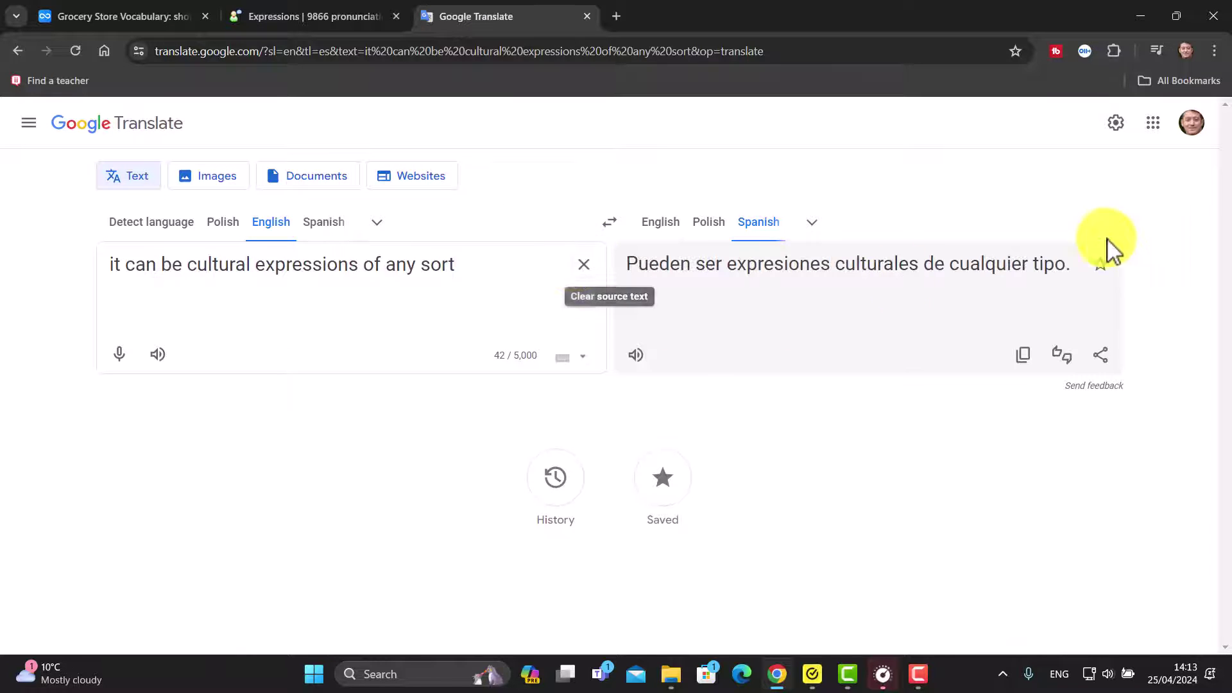
{"action": "left_click", "coordinate": [1101, 266]}
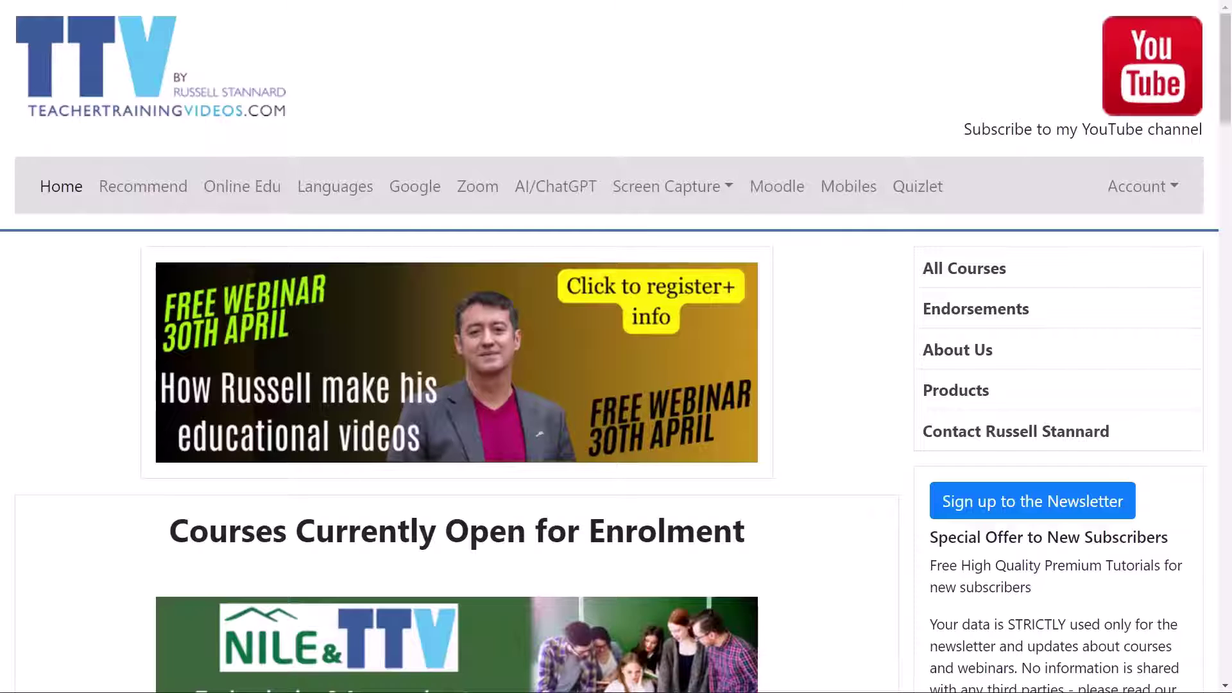
Look through the TeacherTrainingVideos home page, from the courses open for enrolment to the latest videos released.
{"action": "scroll", "coordinate": [616, 346], "scroll_direction": "down", "scroll_amount": 8}
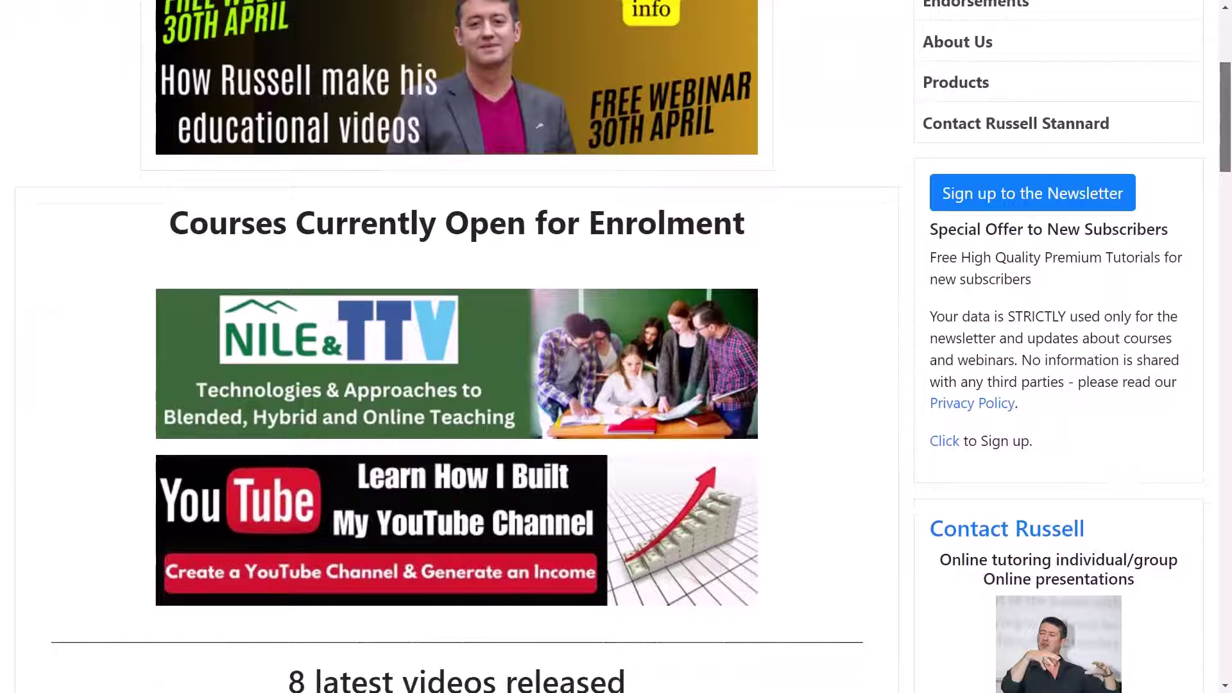
{"action": "scroll", "coordinate": [1058, 340], "scroll_direction": "down", "scroll_amount": 1}
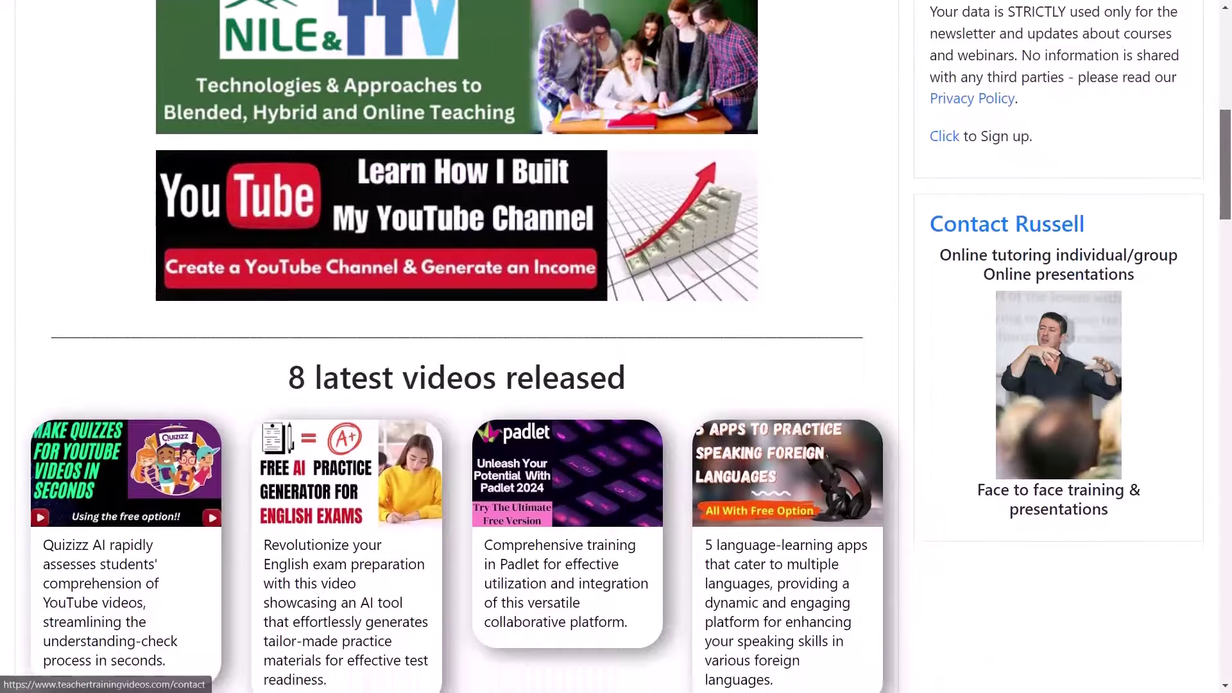
{"action": "mouse_move", "coordinate": [764, 179]}
{"action": "left_mouse_down"}
{"action": "mouse_move", "coordinate": [1052, 562]}
{"action": "mouse_move", "coordinate": [1184, 177]}
{"action": "mouse_move", "coordinate": [762, 191]}
{"action": "left_mouse_up"}
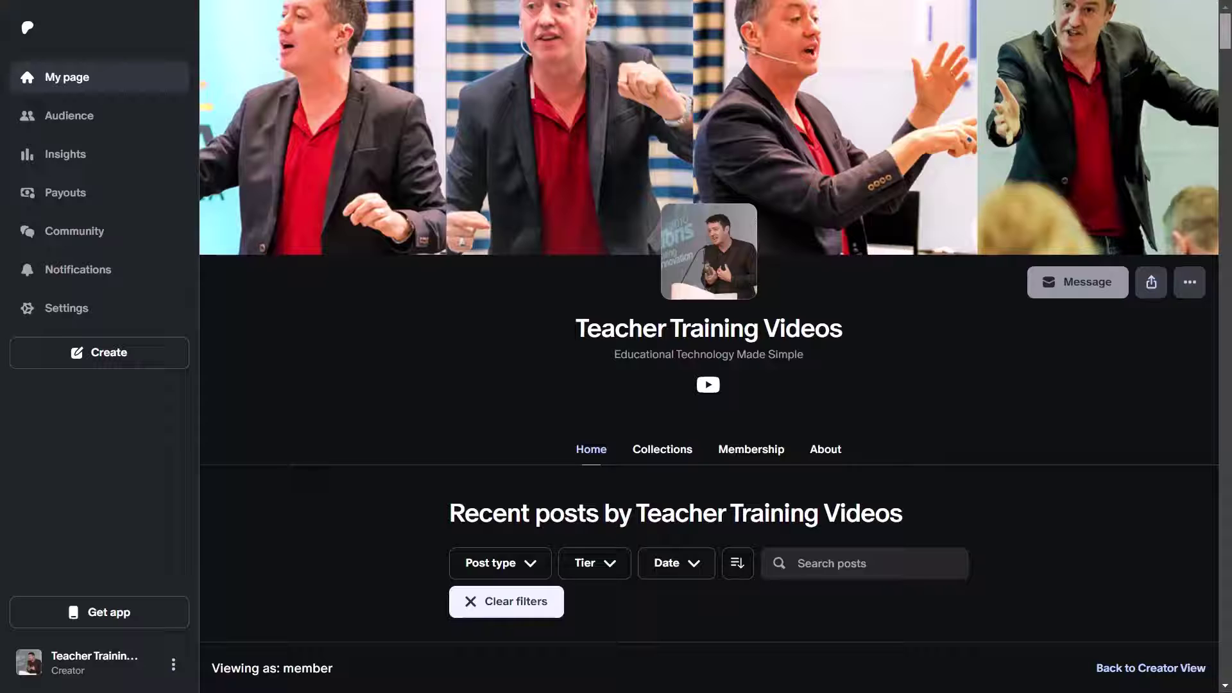
Browse the recent posts on the Teacher Training Videos Patreon page down to the Turbo Scribe post.
{"action": "scroll", "coordinate": [709, 347], "scroll_direction": "down", "scroll_amount": 10}
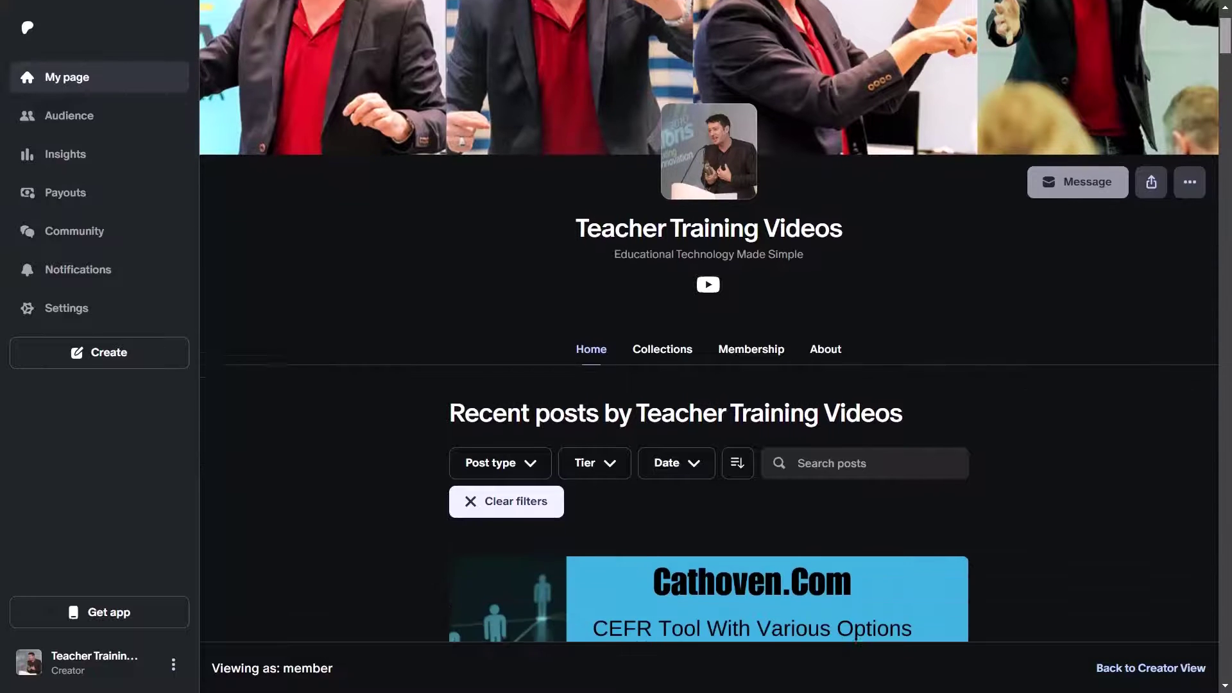
{"action": "scroll", "coordinate": [708, 347], "scroll_direction": "down", "scroll_amount": 10}
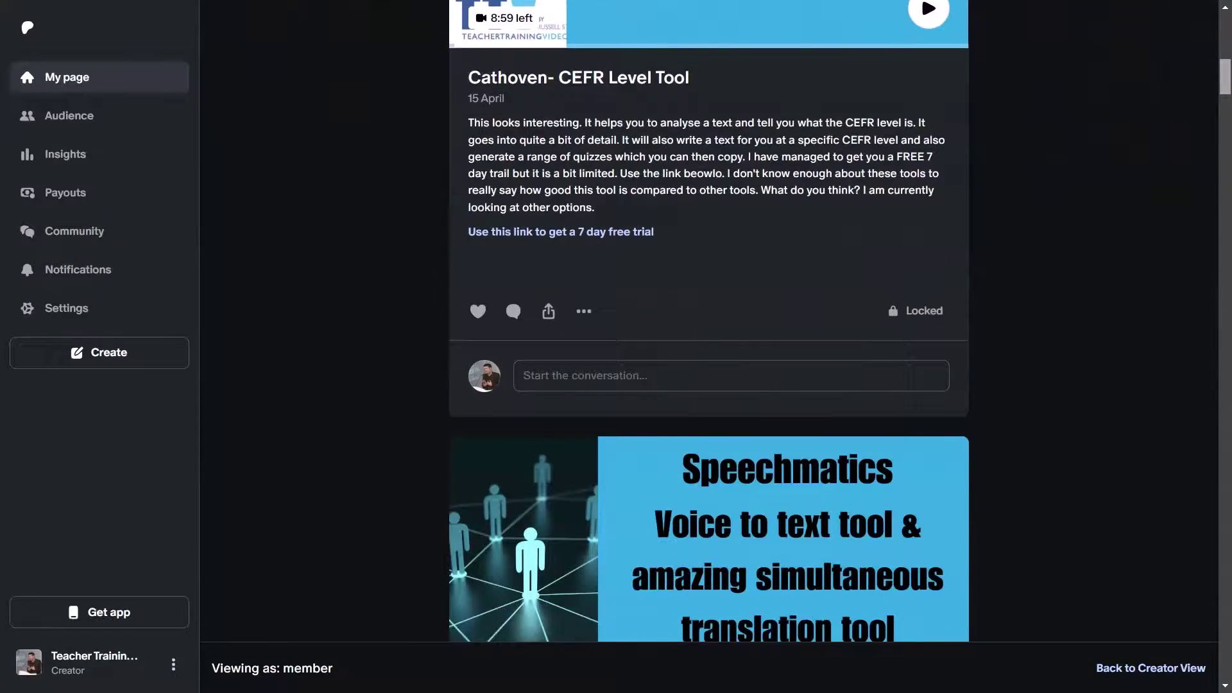
{"action": "scroll", "coordinate": [708, 346], "scroll_direction": "down", "scroll_amount": 15}
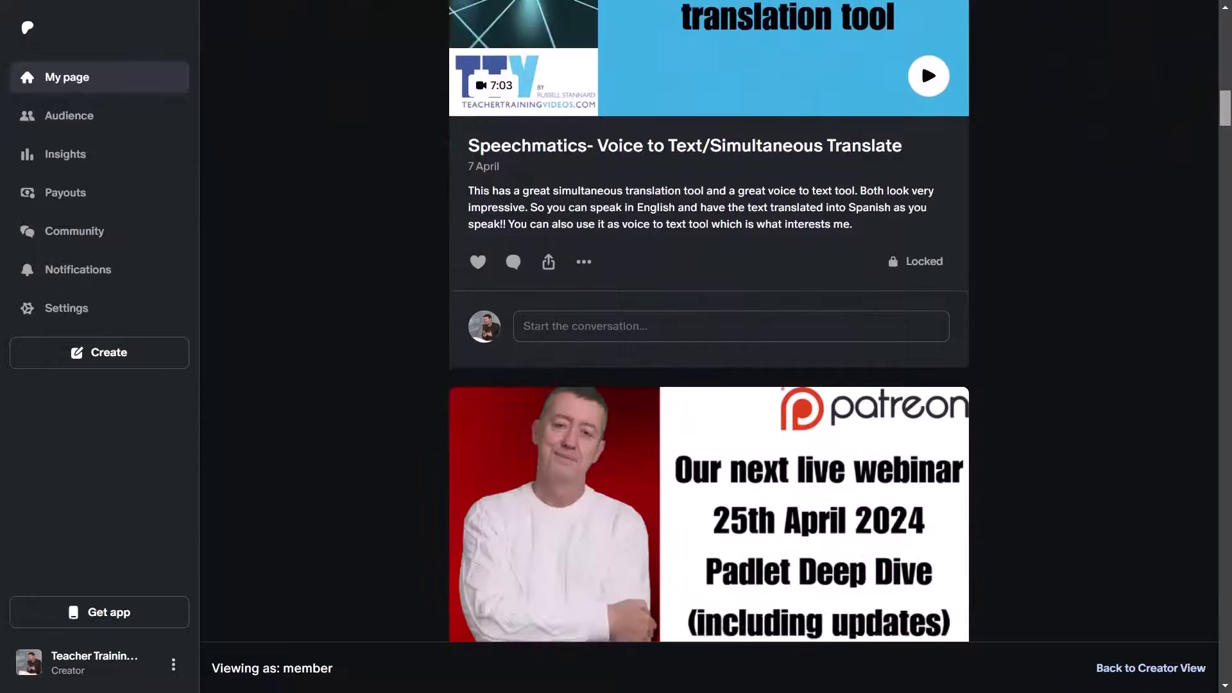
{"action": "scroll", "coordinate": [708, 346], "scroll_direction": "down", "scroll_amount": 8}
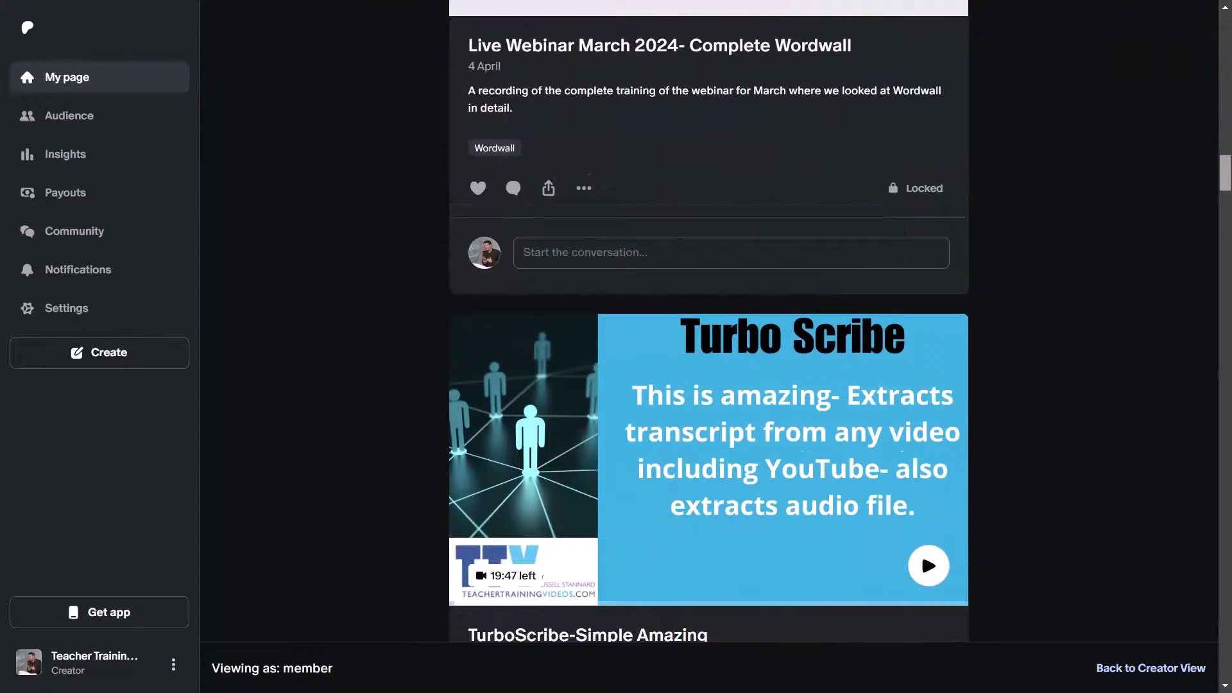